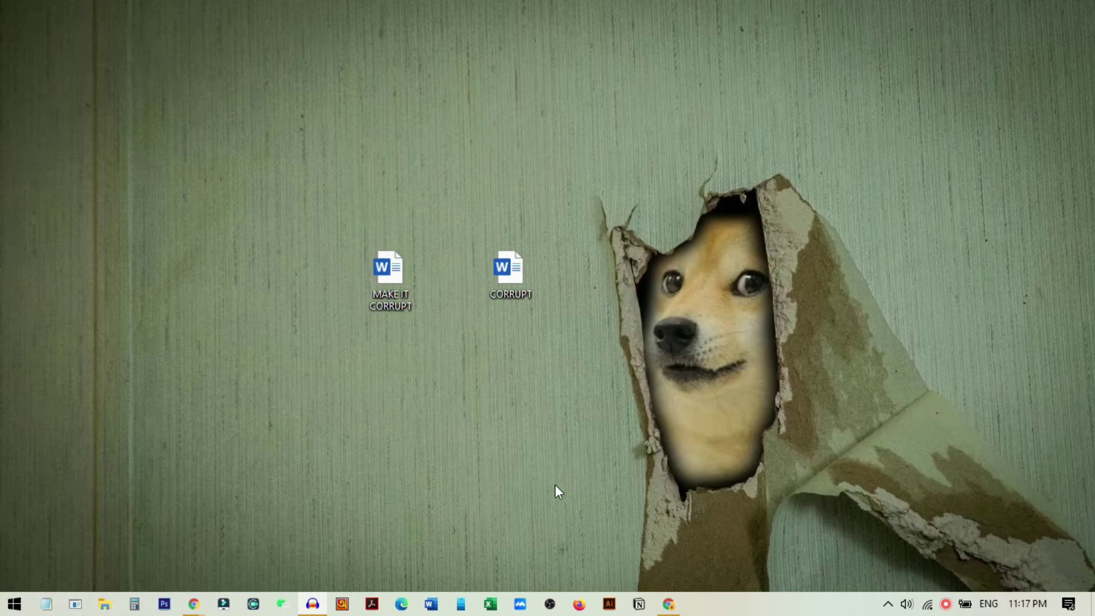
- Open and close the MAKE IT CORRUPT document in Word, then open the CORRUPT document
{"action": "double_click", "coordinate": [400, 280]}
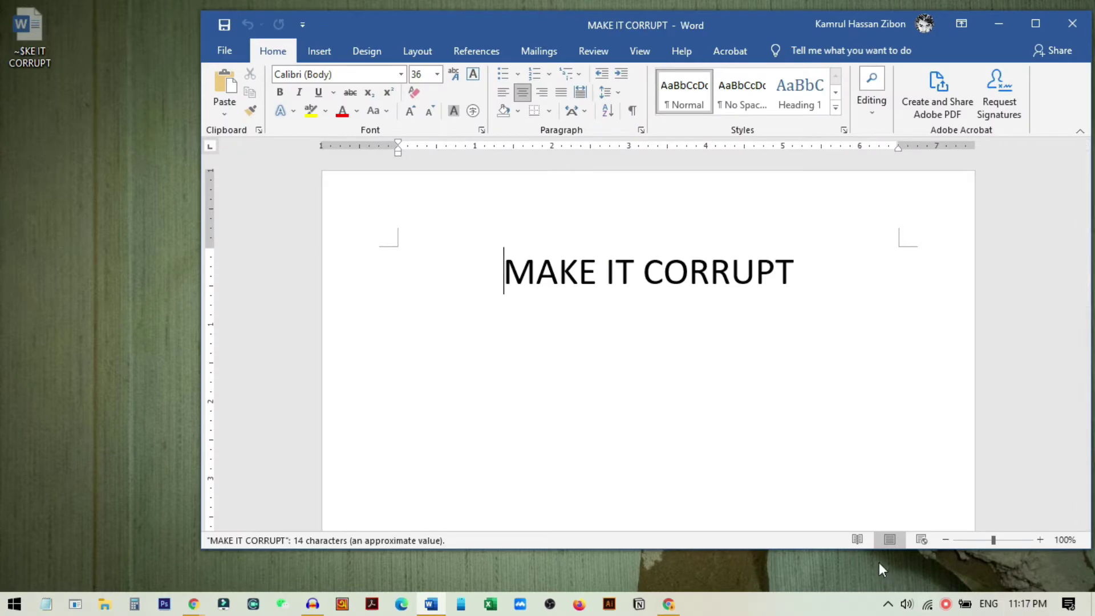
{"action": "left_click", "coordinate": [1072, 24]}
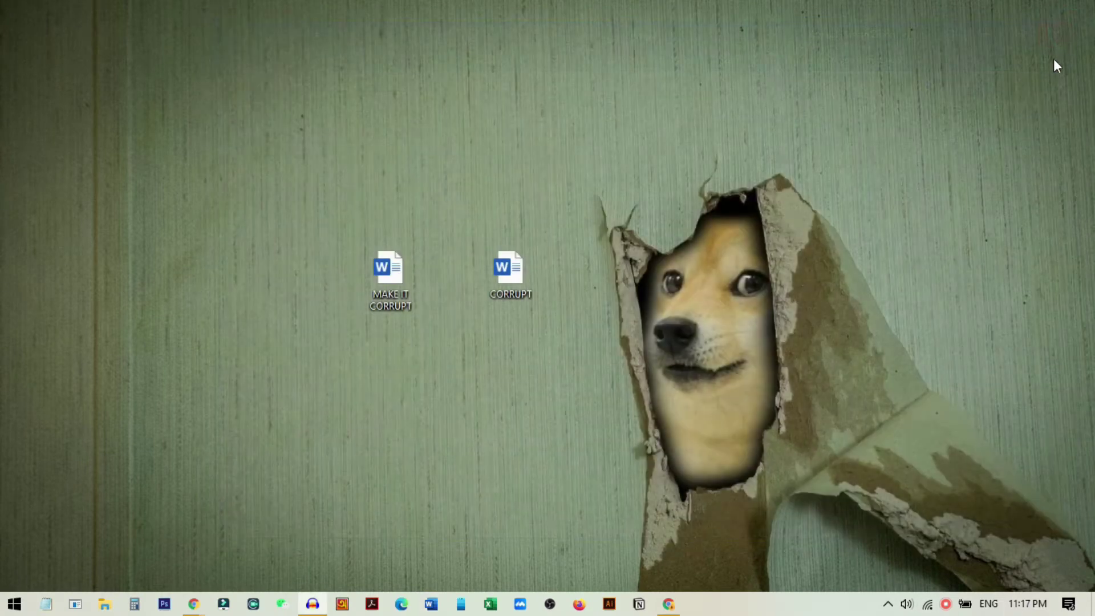
{"action": "double_click", "coordinate": [513, 280]}
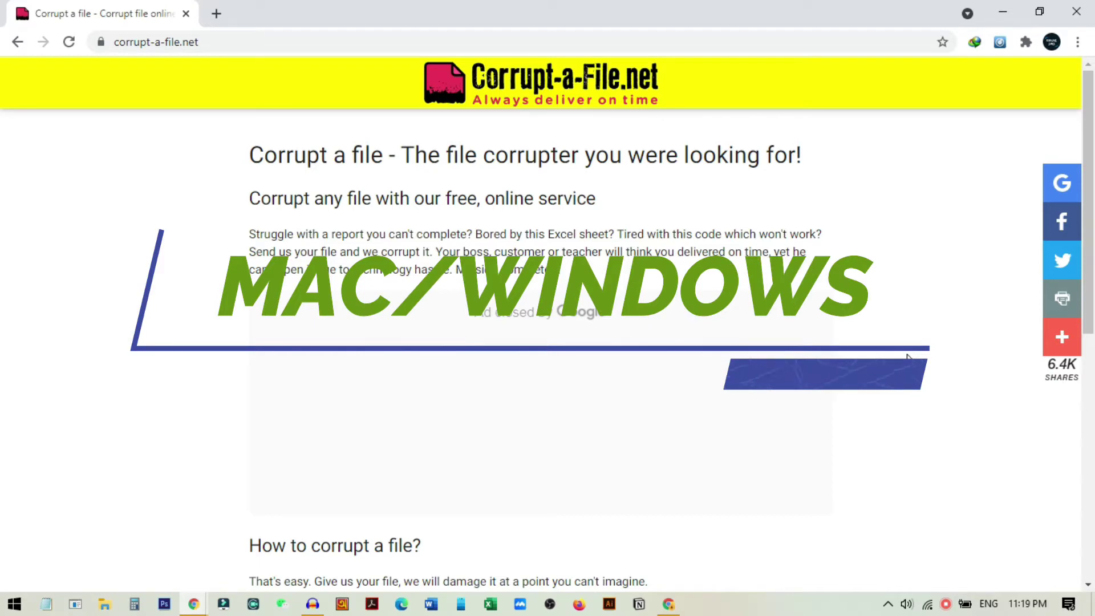
- Upload MAKE IT CORRUPT.docx (12 KB) from the Desktop to Corrupt-a-File.net
{"action": "scroll", "coordinate": [910, 360], "scroll_direction": "down", "scroll_amount": 2}
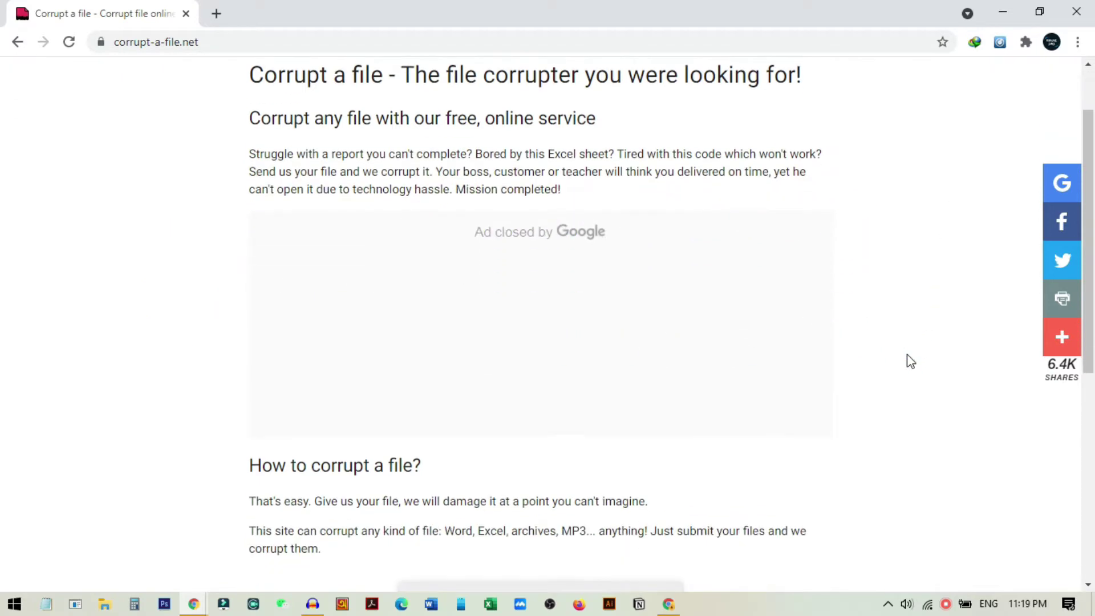
{"action": "scroll", "coordinate": [919, 435], "scroll_direction": "down", "scroll_amount": 5}
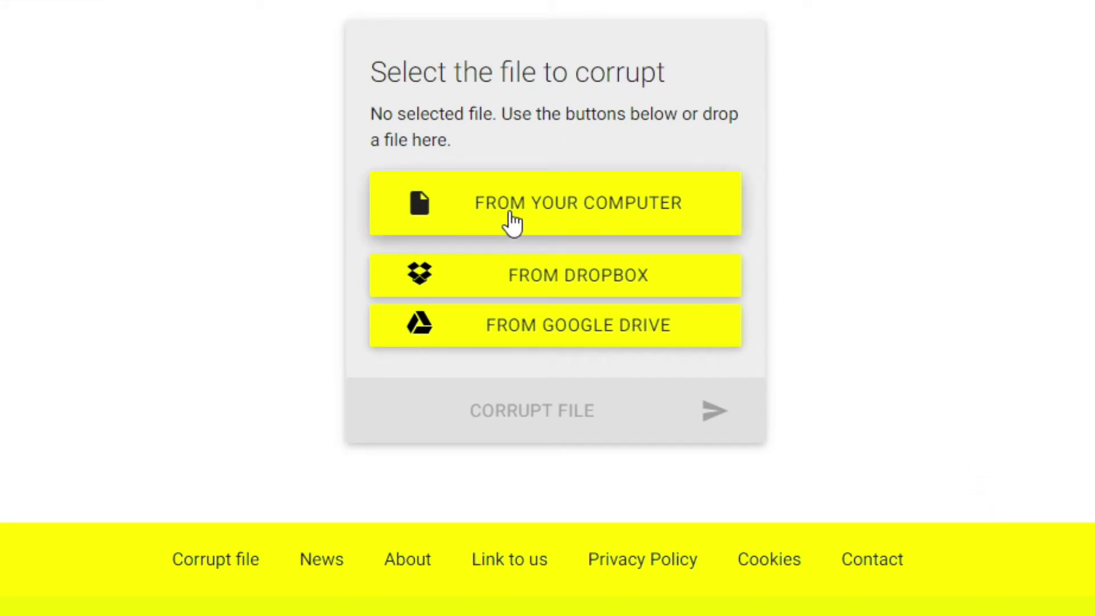
{"action": "left_click", "coordinate": [560, 209]}
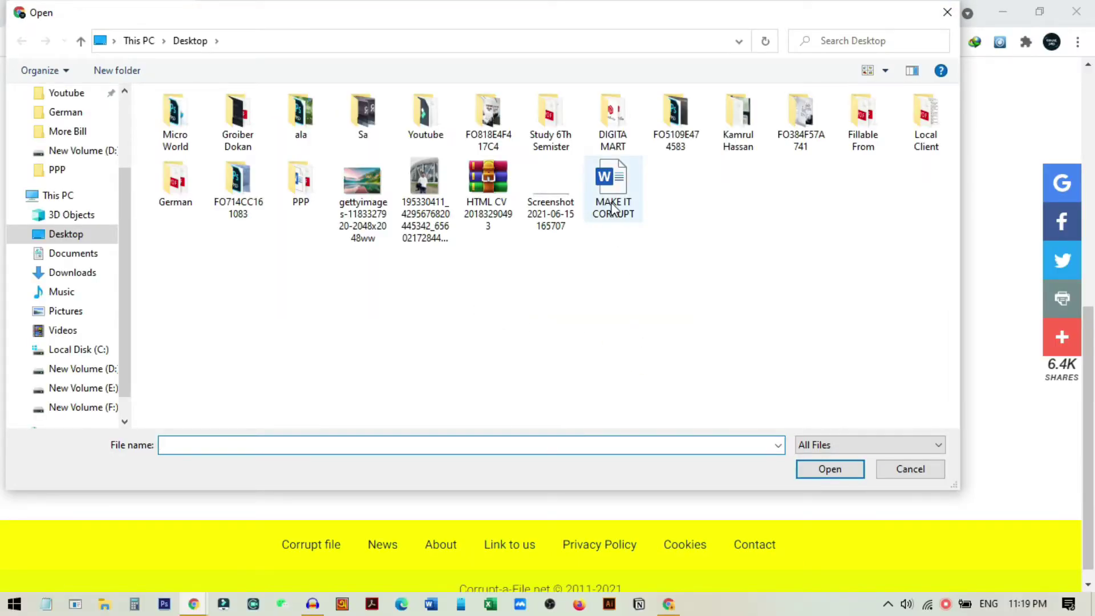
{"action": "left_click", "coordinate": [615, 219]}
{"action": "left_click", "coordinate": [850, 471]}
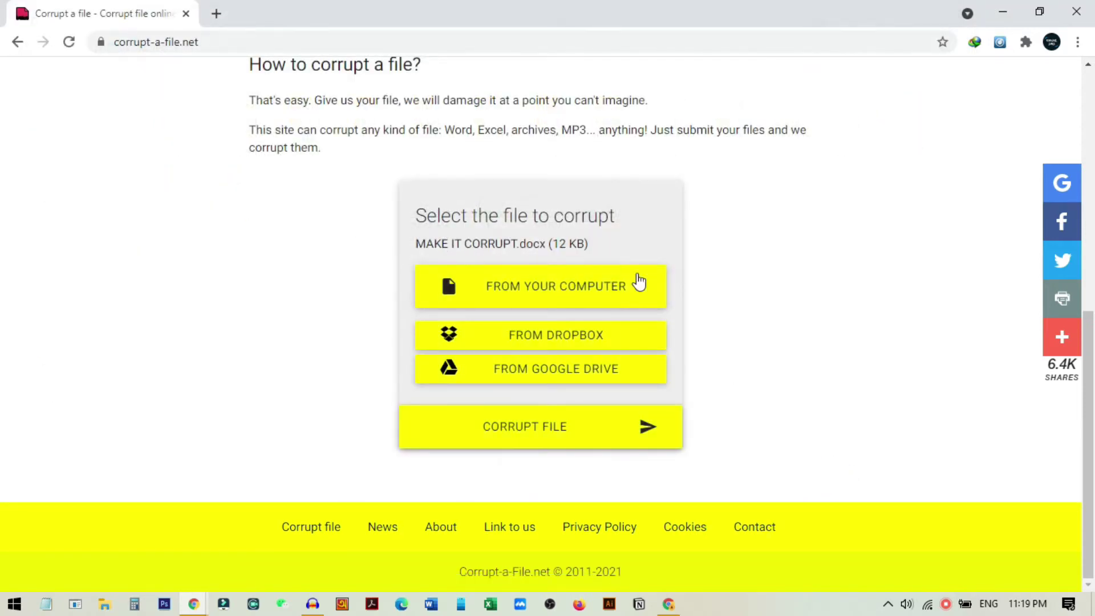
- Corrupt MAKE IT CORRUPT.docx online, download the result and open it in Word
{"action": "left_click", "coordinate": [570, 435]}
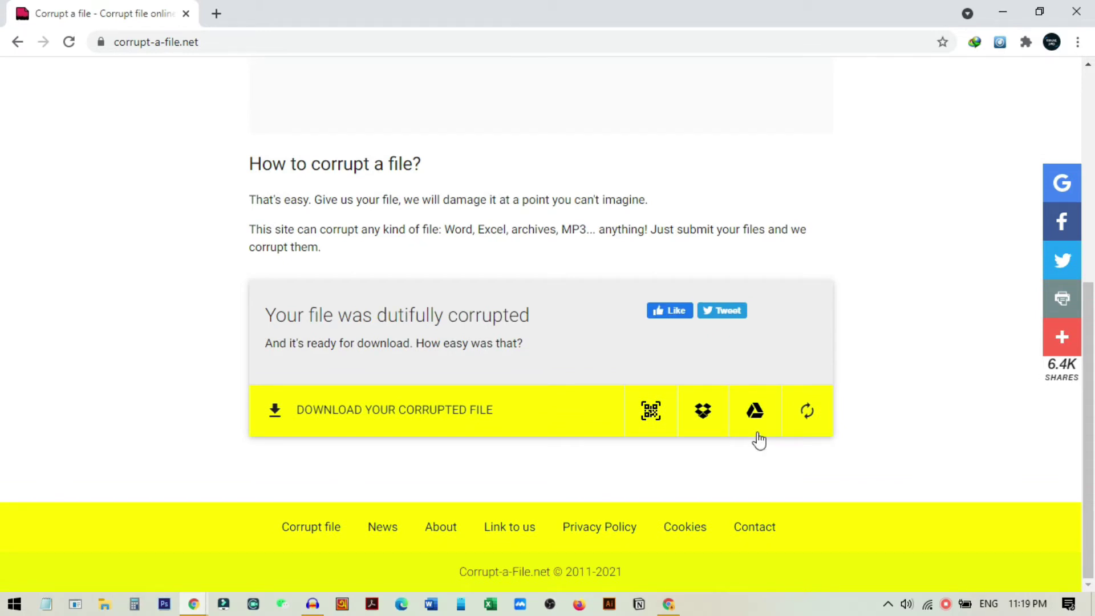
{"action": "left_click", "coordinate": [283, 421]}
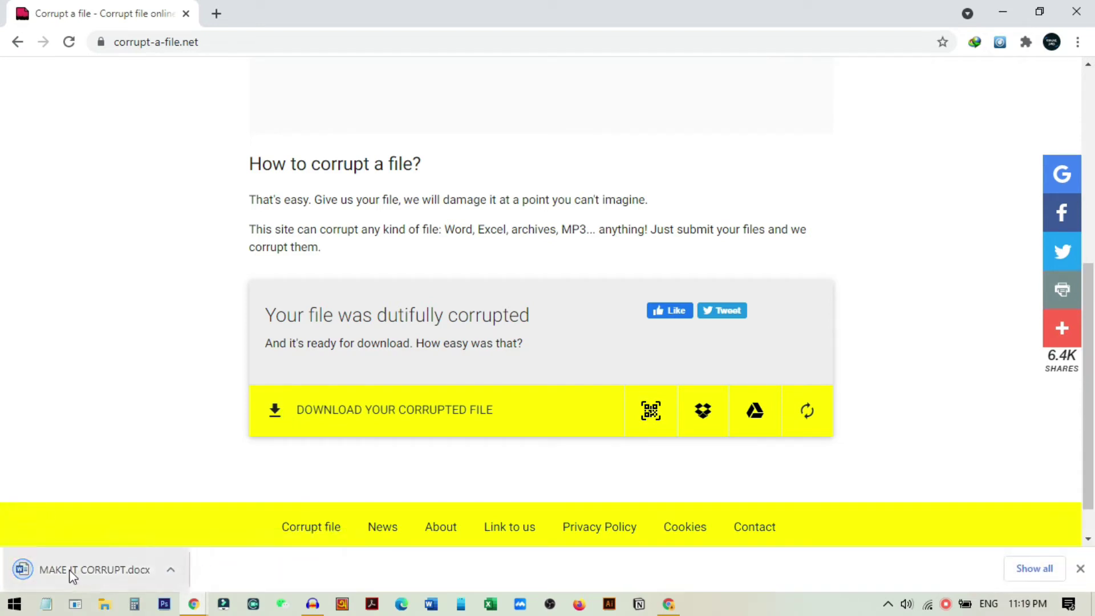
{"action": "left_click", "coordinate": [71, 572]}
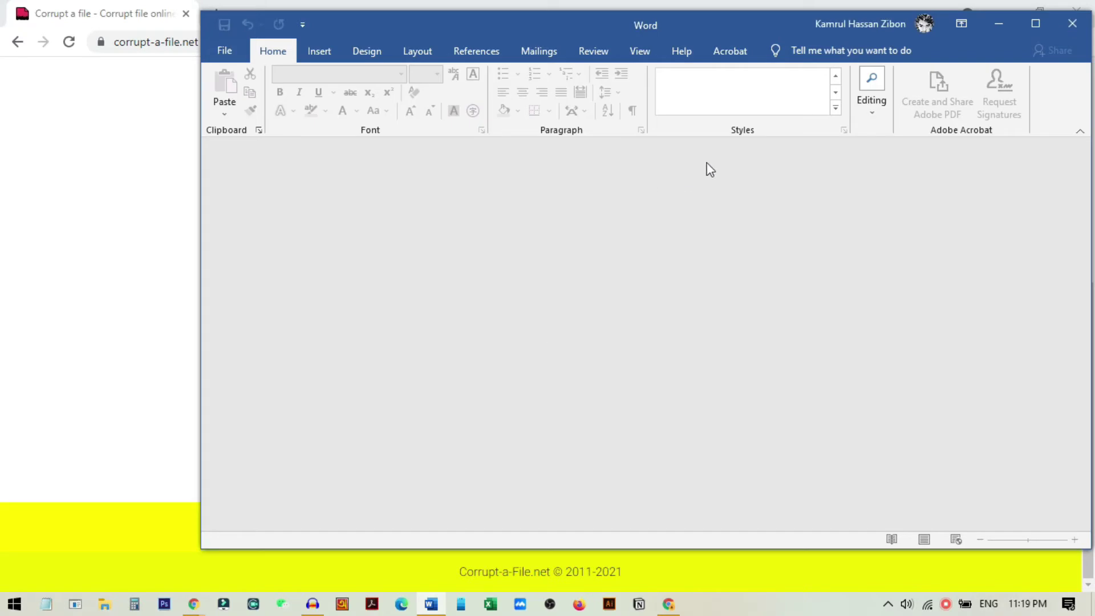
- Close Word, minimize Chrome, reopen MAKE IT CORRUPT and duplicate it as MAKE IT CORRUPT - Copy
{"action": "left_click", "coordinate": [1069, 23]}
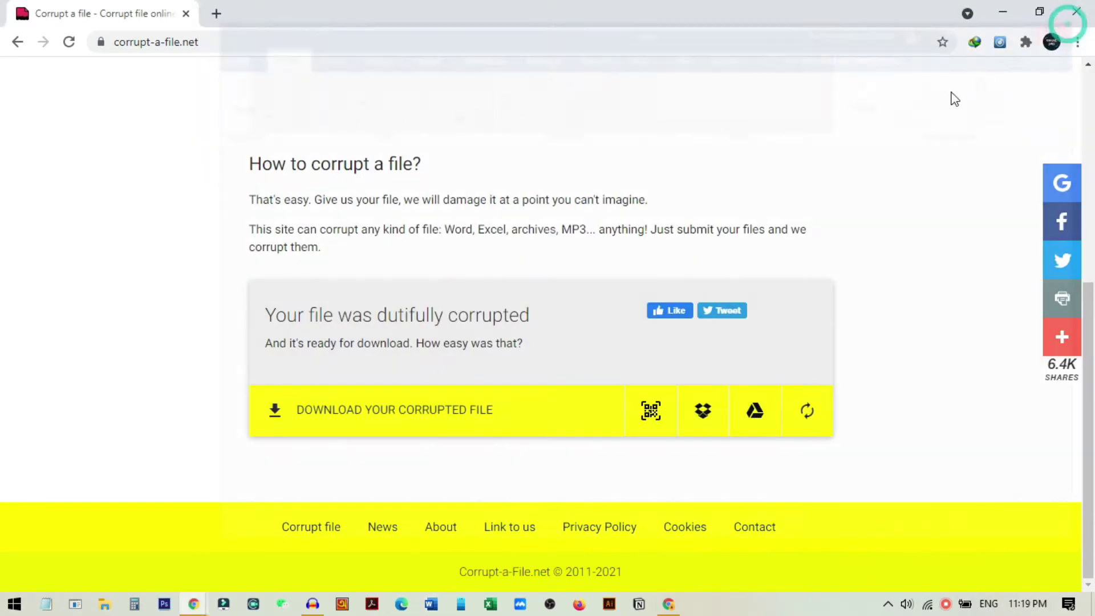
{"action": "left_click", "coordinate": [1002, 10]}
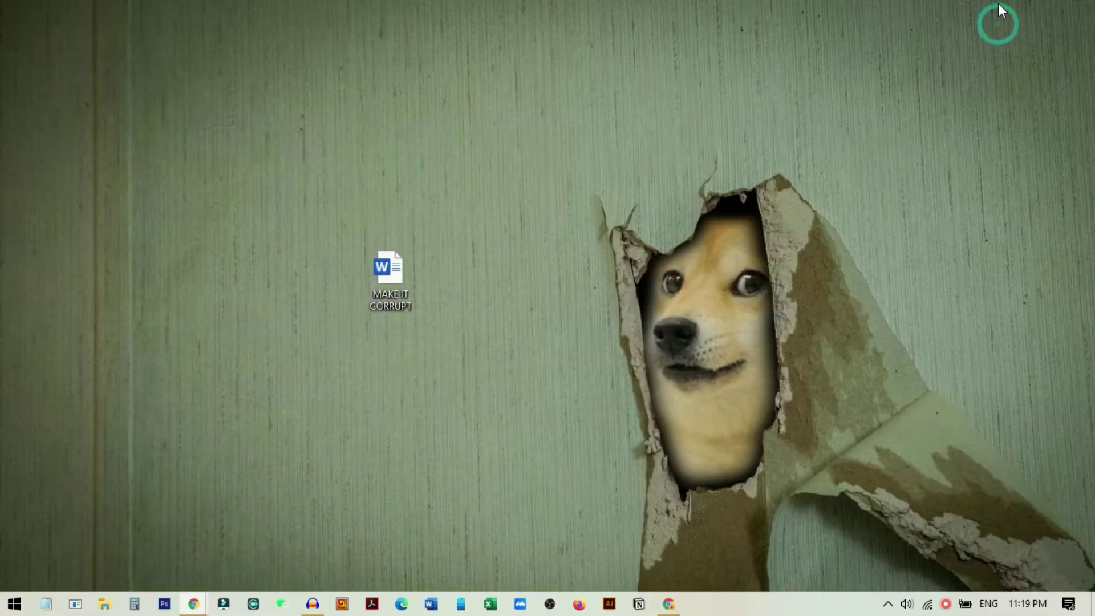
{"action": "double_click", "coordinate": [396, 282]}
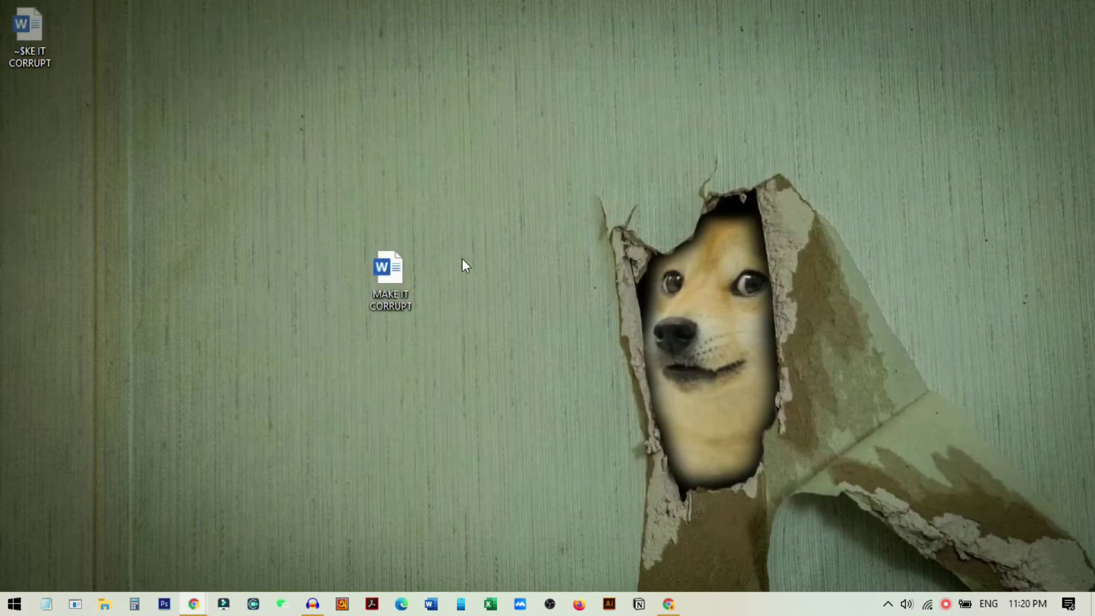
{"action": "left_click_drag", "start_coordinate": [400, 281], "coordinate": [498, 283]}
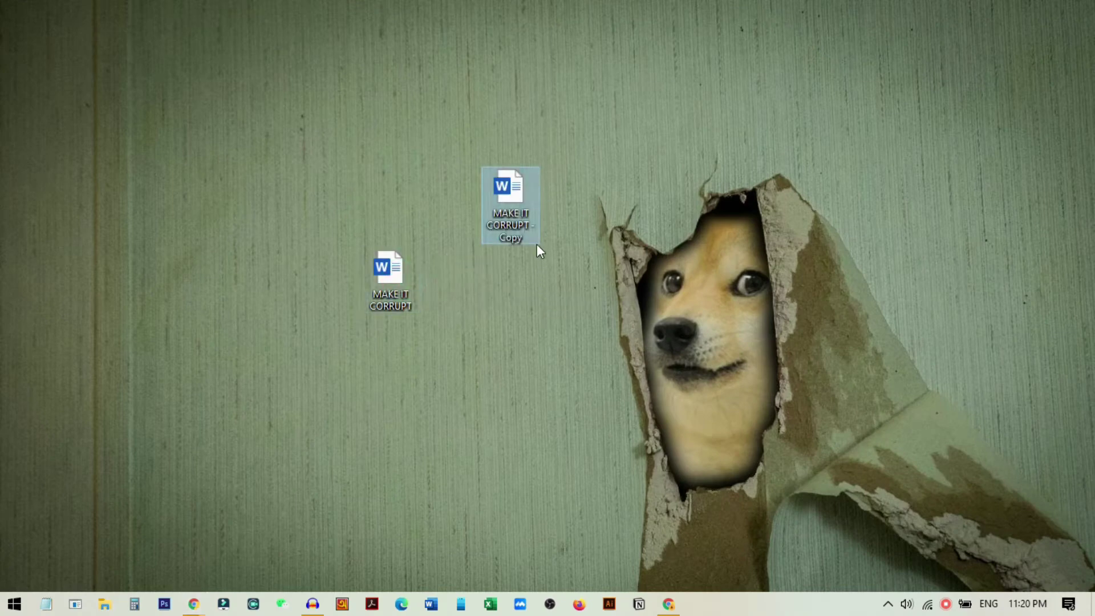
- Open 'MAKE IT CORRUPT - Copy' in Notepad using Open with > Choose another app
{"action": "right_click", "coordinate": [515, 198]}
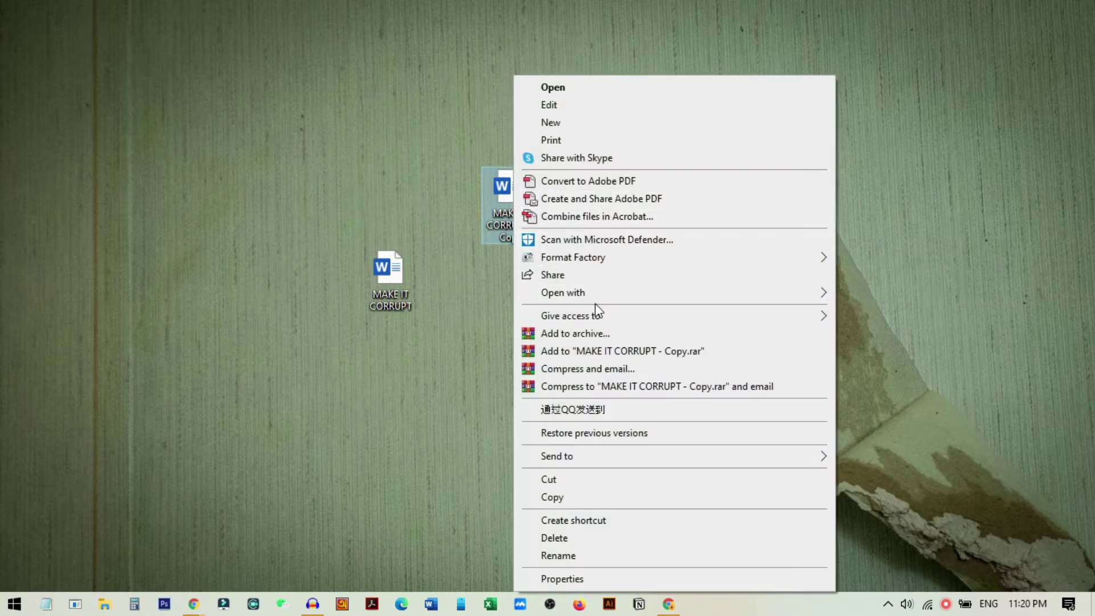
{"action": "mouse_move", "coordinate": [616, 293]}
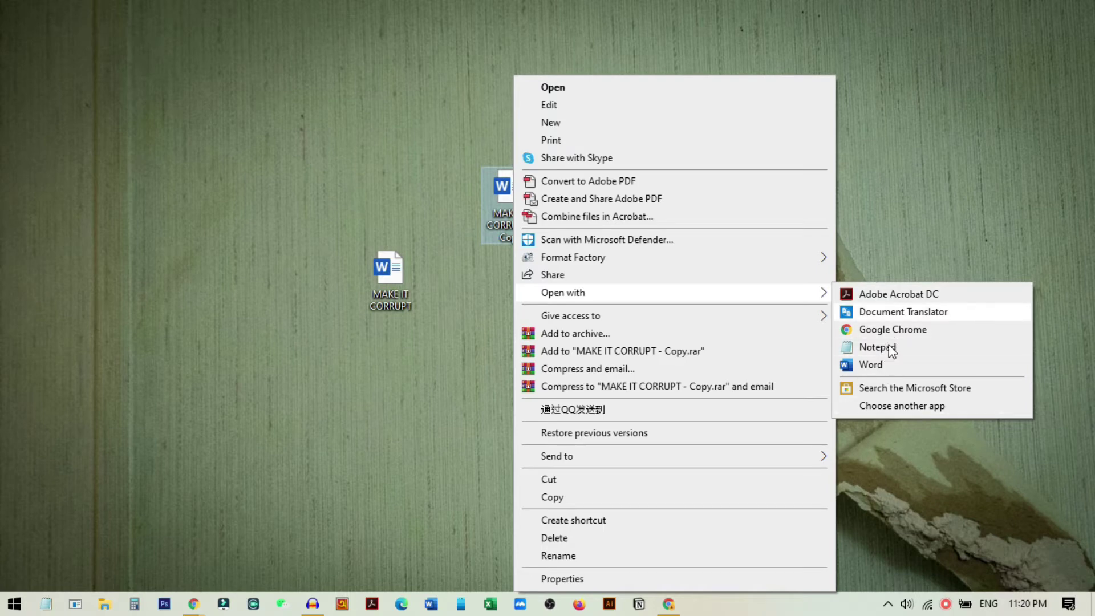
{"action": "left_click", "coordinate": [912, 408]}
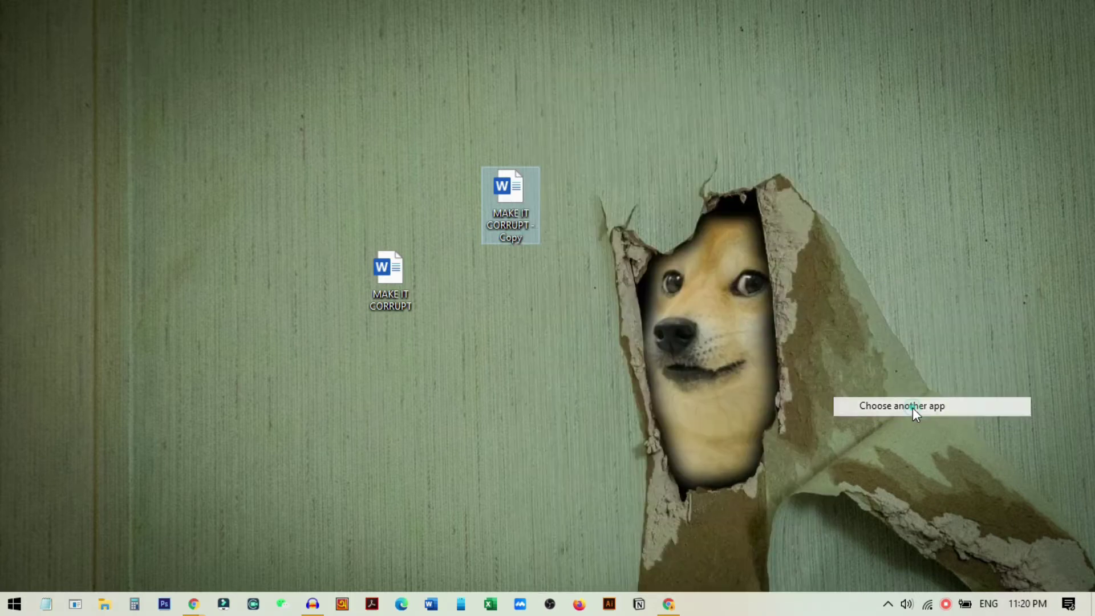
{"action": "scroll", "coordinate": [528, 440], "scroll_direction": "down", "scroll_amount": 2}
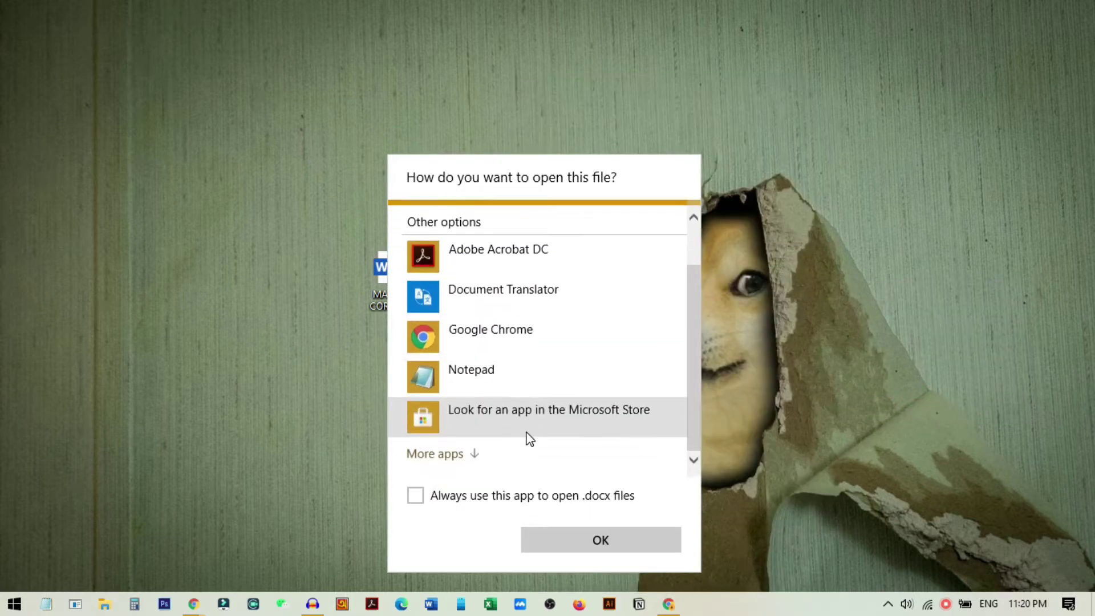
{"action": "left_click", "coordinate": [475, 455]}
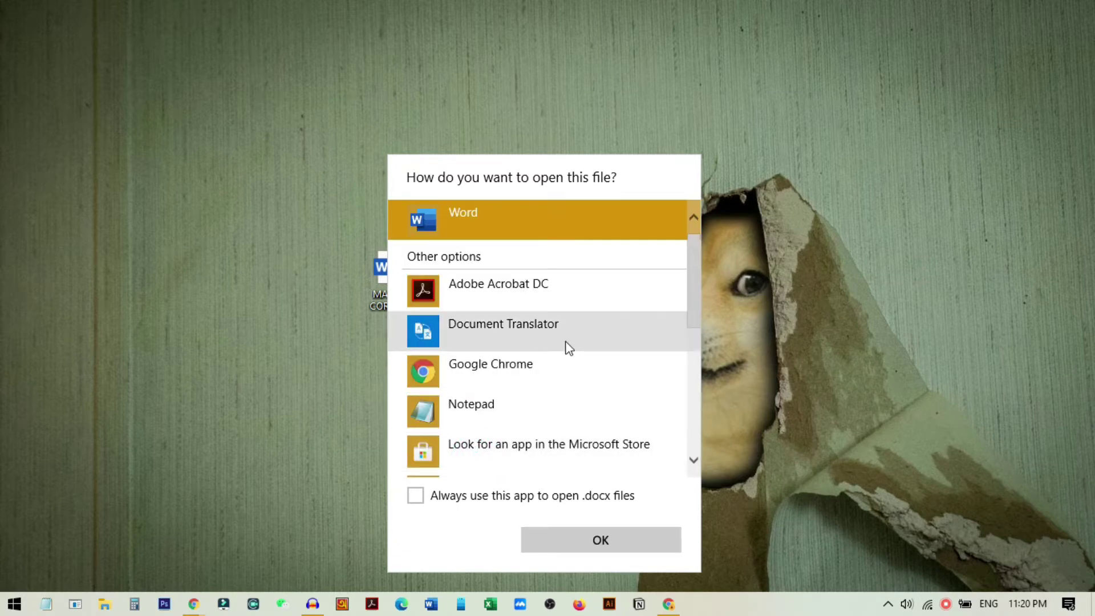
{"action": "left_click", "coordinate": [486, 413]}
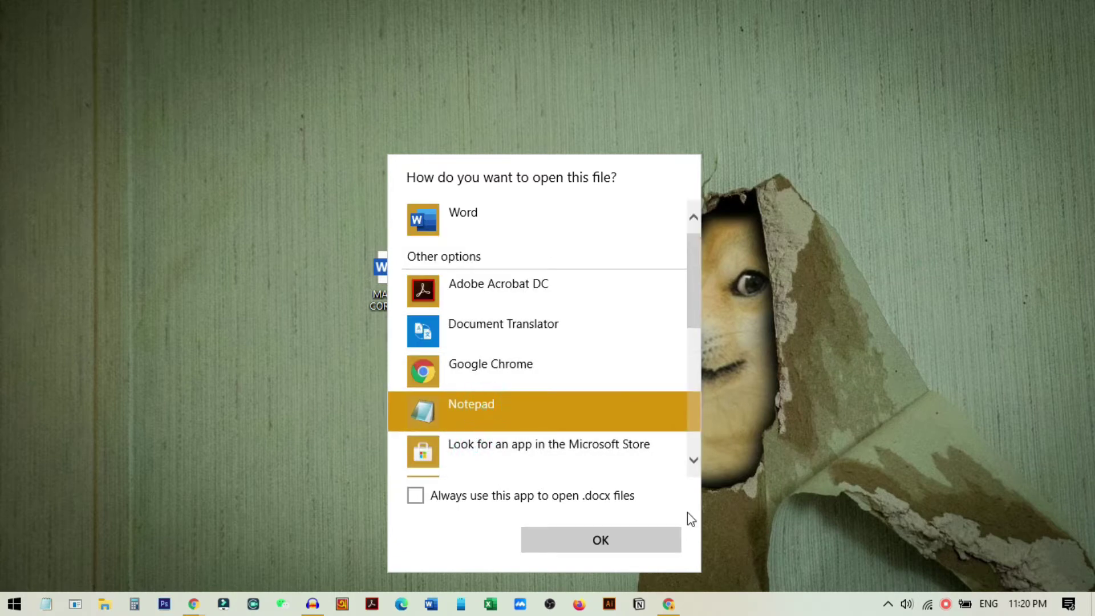
{"action": "left_click", "coordinate": [601, 541]}
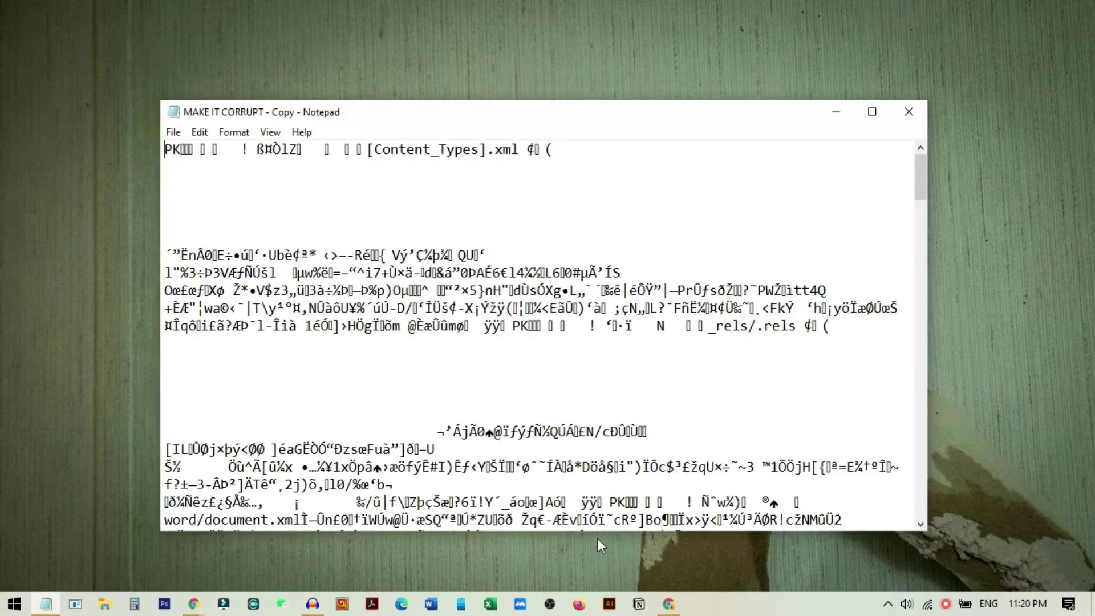
- Select all the garbled text in Notepad with Ctrl+A and bring up its context menu
{"action": "scroll", "coordinate": [584, 404], "scroll_direction": "down", "scroll_amount": 5}
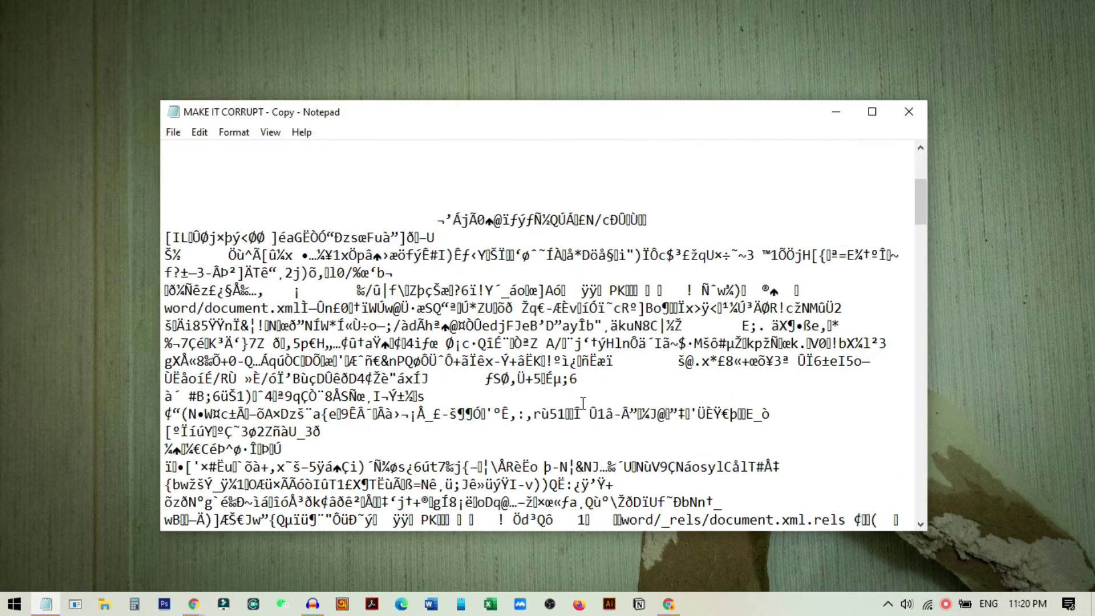
{"action": "scroll", "coordinate": [583, 404], "scroll_direction": "up", "scroll_amount": 5}
{"action": "left_click", "coordinate": [490, 326]}
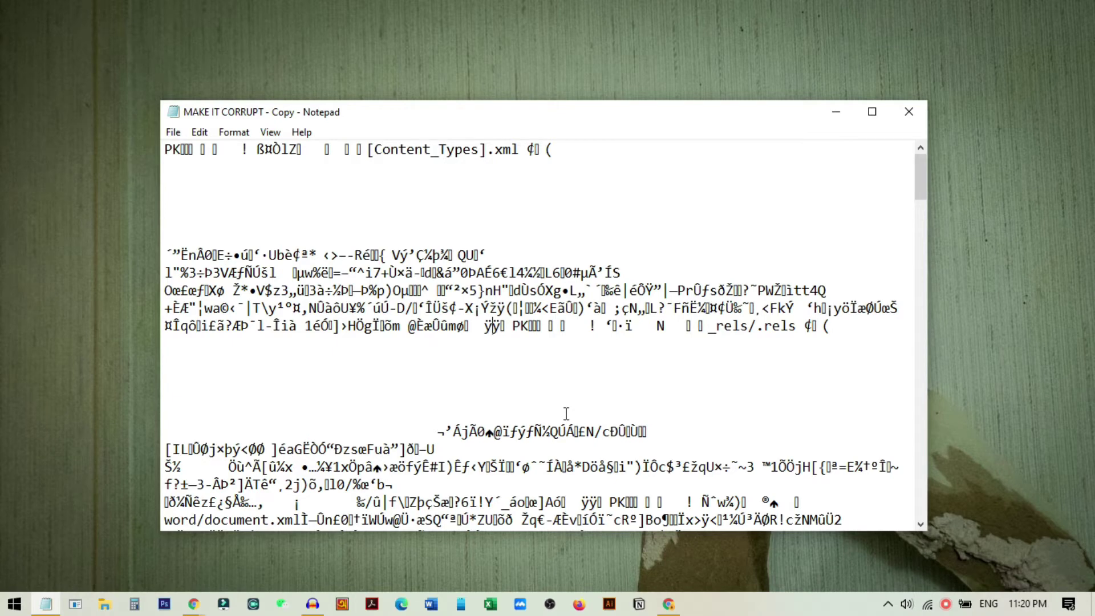
{"action": "right_click", "coordinate": [227, 198]}
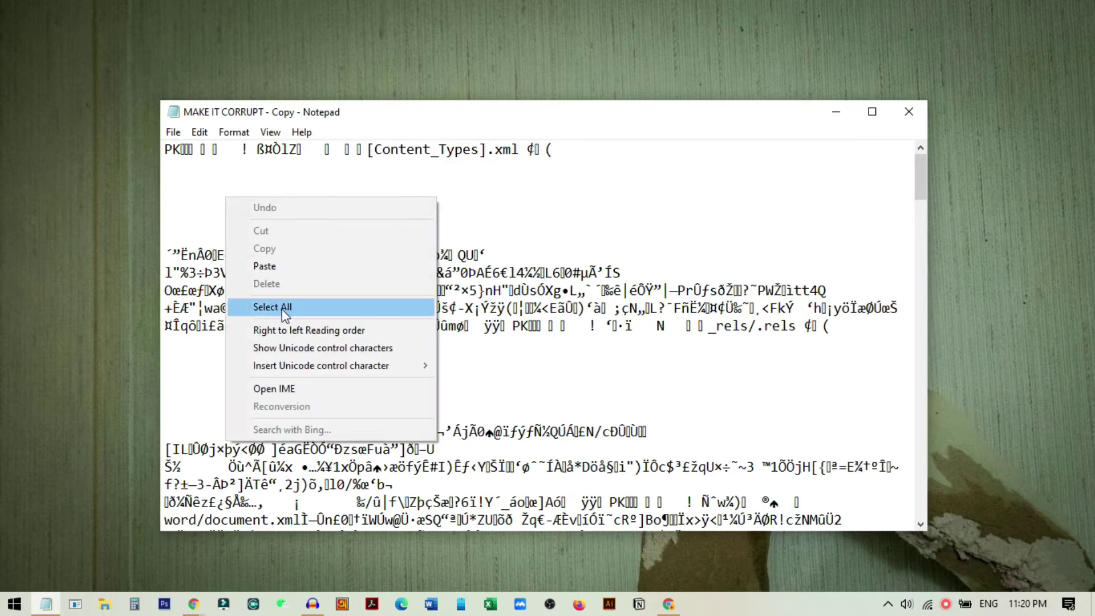
{"action": "left_click", "coordinate": [192, 182]}
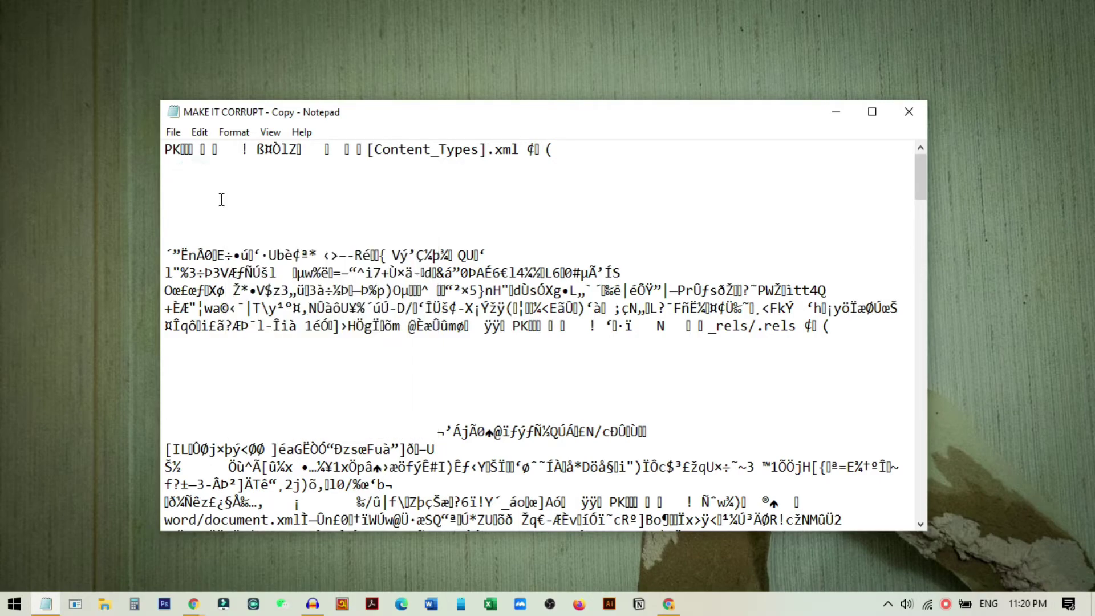
{"action": "key", "text": "ctrl+a"}
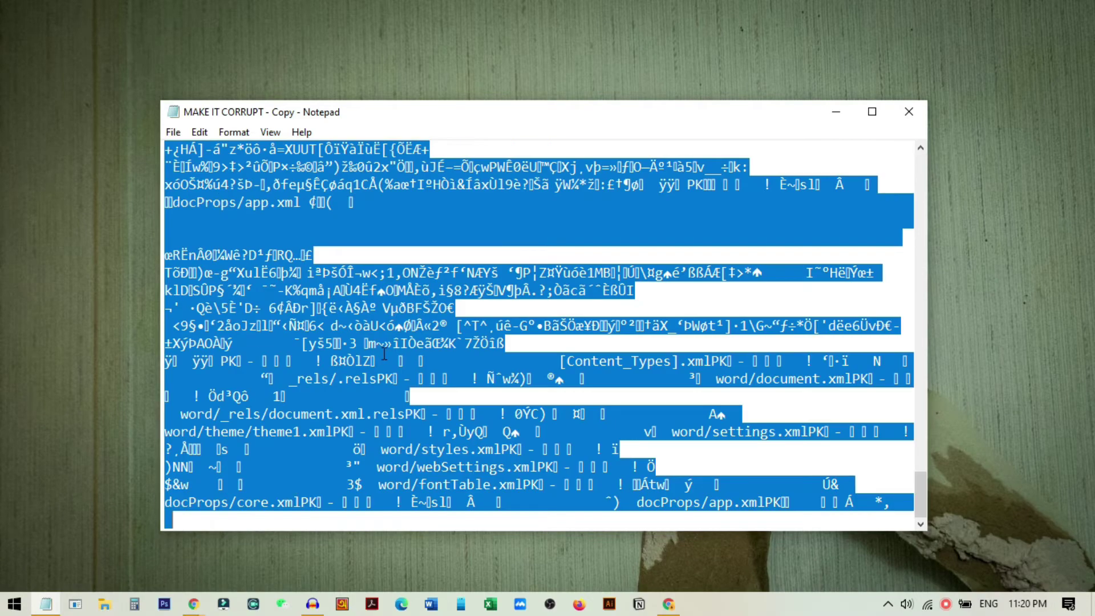
{"action": "scroll", "coordinate": [383, 354], "scroll_direction": "up", "scroll_amount": 10}
{"action": "scroll", "coordinate": [432, 370], "scroll_direction": "up", "scroll_amount": 10}
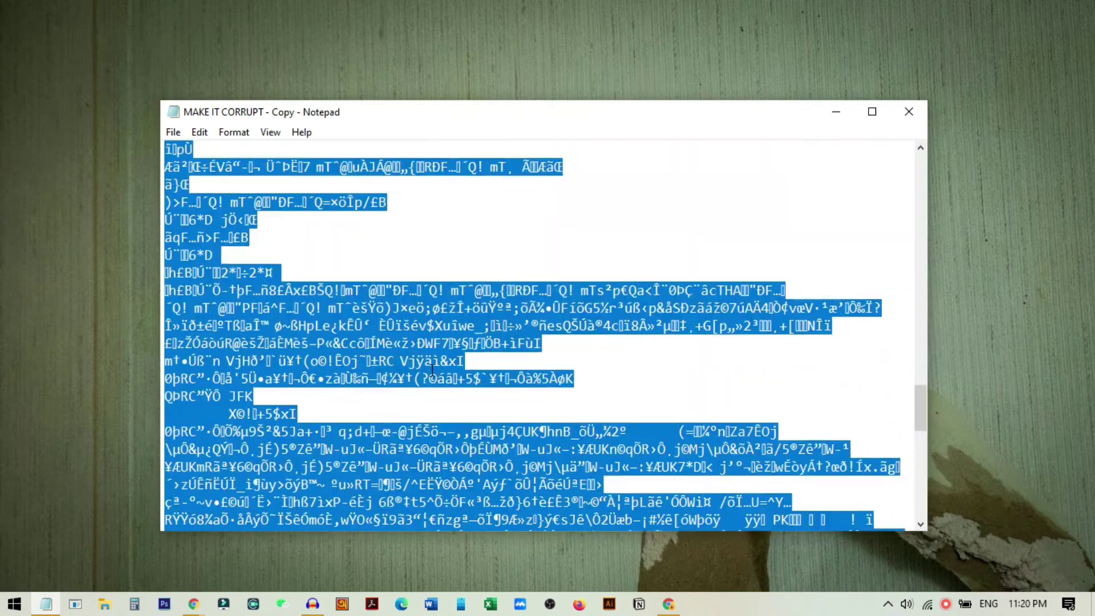
{"action": "right_click", "coordinate": [321, 215]}
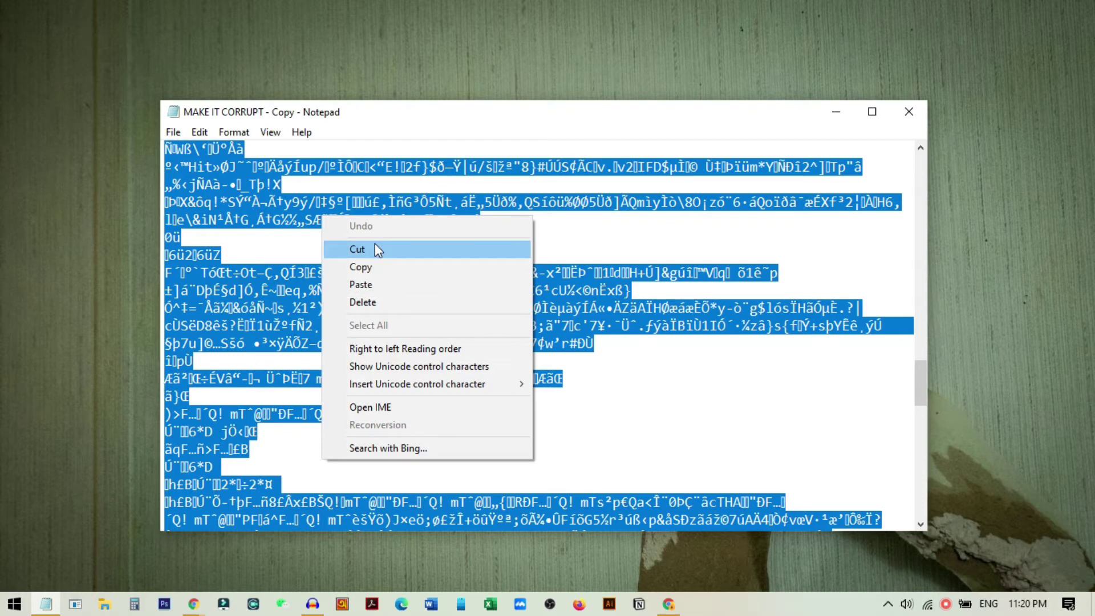
- Delete all the text and start Save As with Save as type set to All Files
{"action": "left_click", "coordinate": [363, 302]}
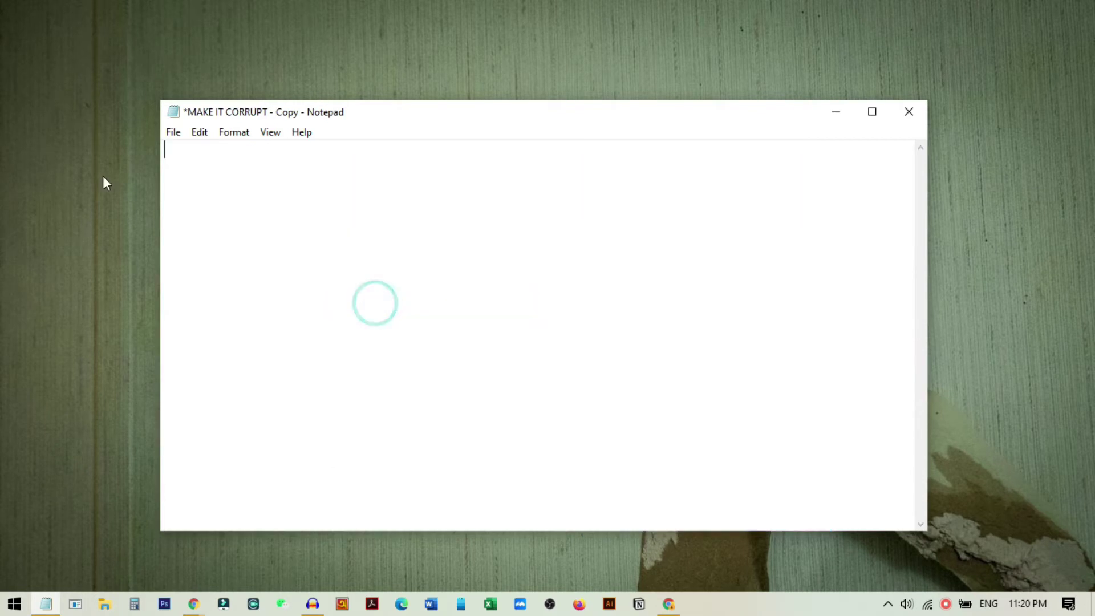
{"action": "left_click", "coordinate": [174, 133]}
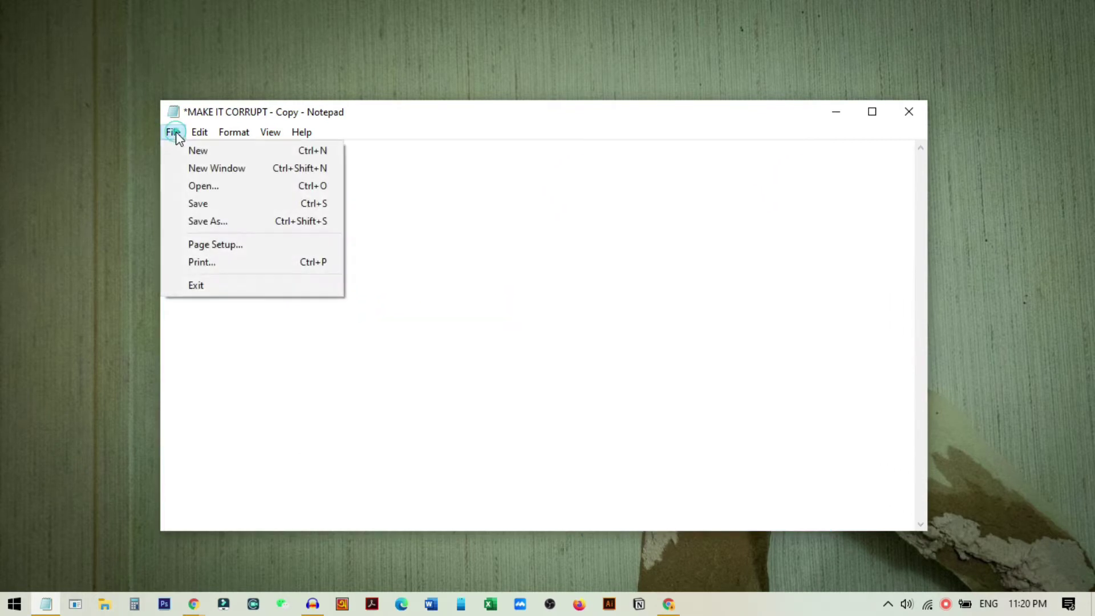
{"action": "left_click", "coordinate": [240, 224]}
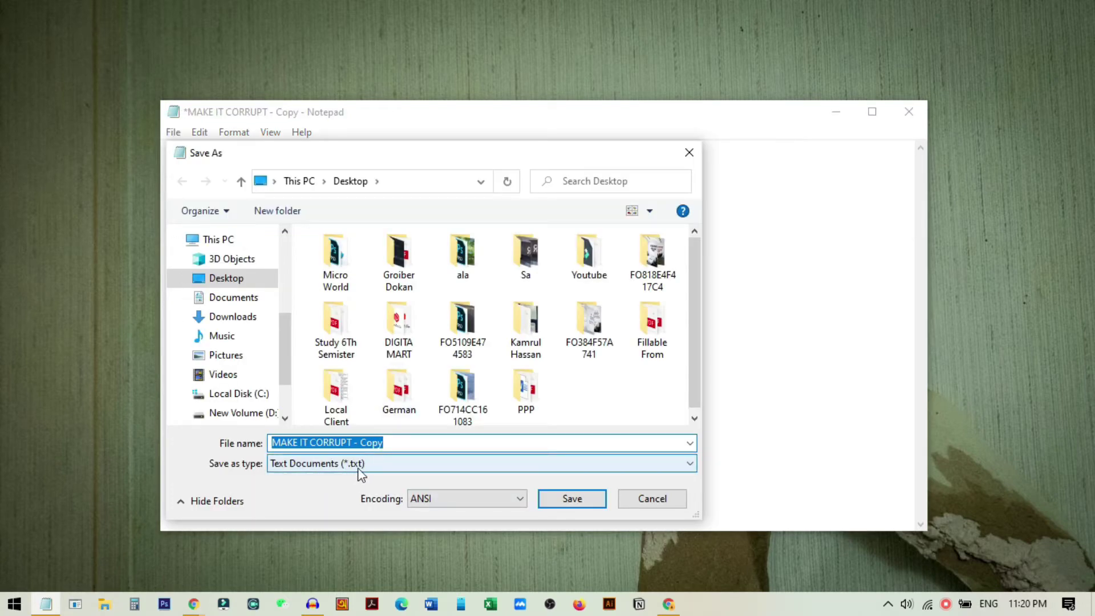
{"action": "left_click", "coordinate": [389, 463]}
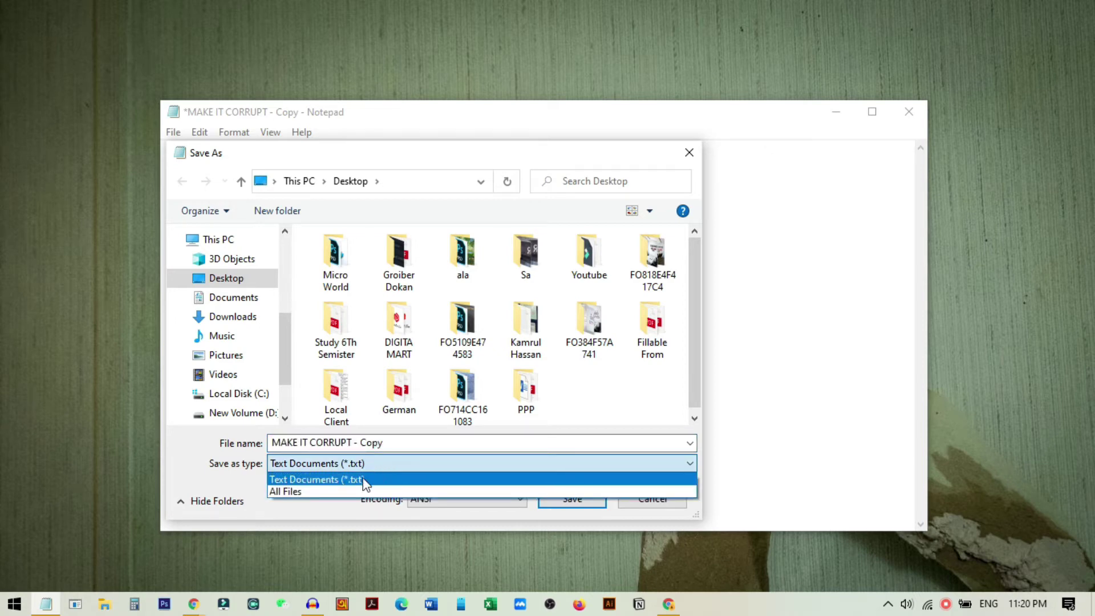
{"action": "left_click", "coordinate": [330, 490]}
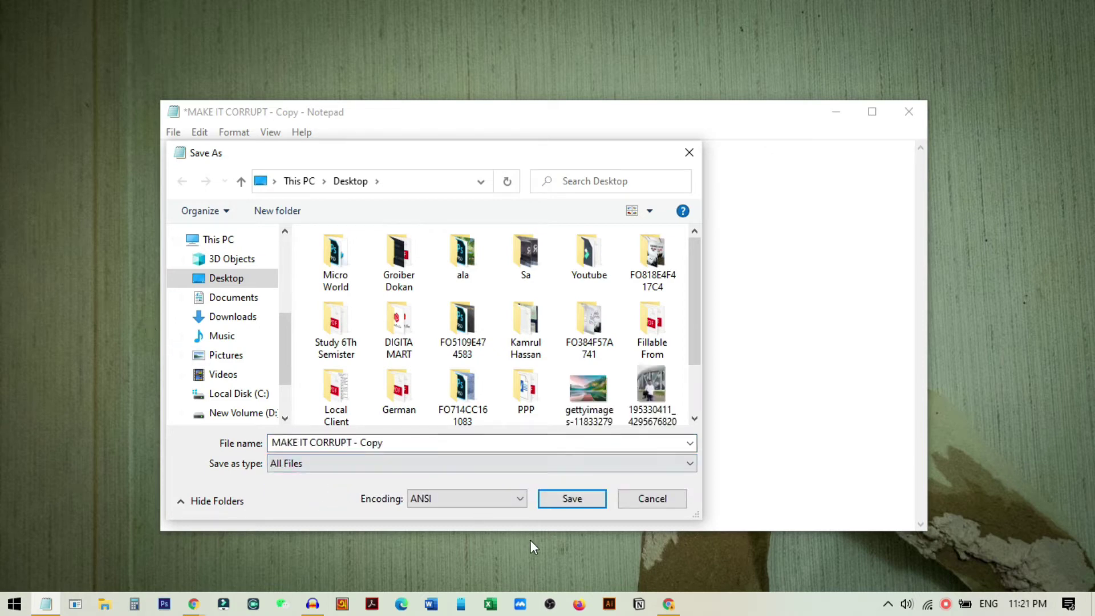
- Save as MAKE IT CORRUPT - Copy.docx, replacing the existing file, and close Notepad
{"action": "left_click", "coordinate": [447, 443]}
{"action": "left_click", "coordinate": [440, 443]}
{"action": "left_click", "coordinate": [372, 443]}
{"action": "left_click", "coordinate": [393, 443]}
{"action": "key", "text": "BackSpace"}
{"action": "key", "text": "BackSpace"}
{"action": "key", "text": "BackSpace"}
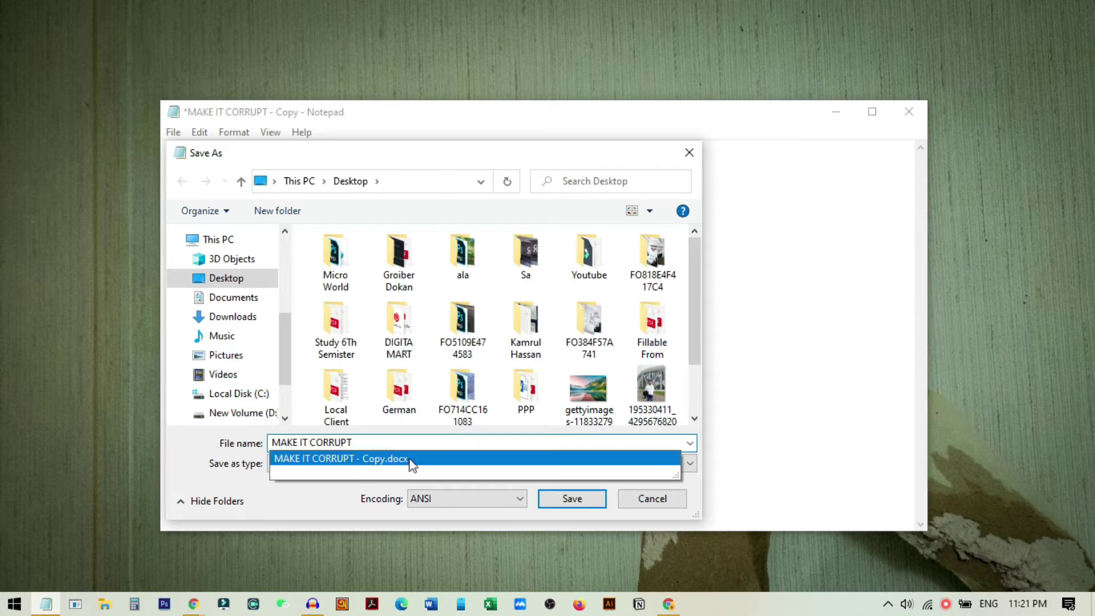
{"action": "left_click", "coordinate": [409, 460]}
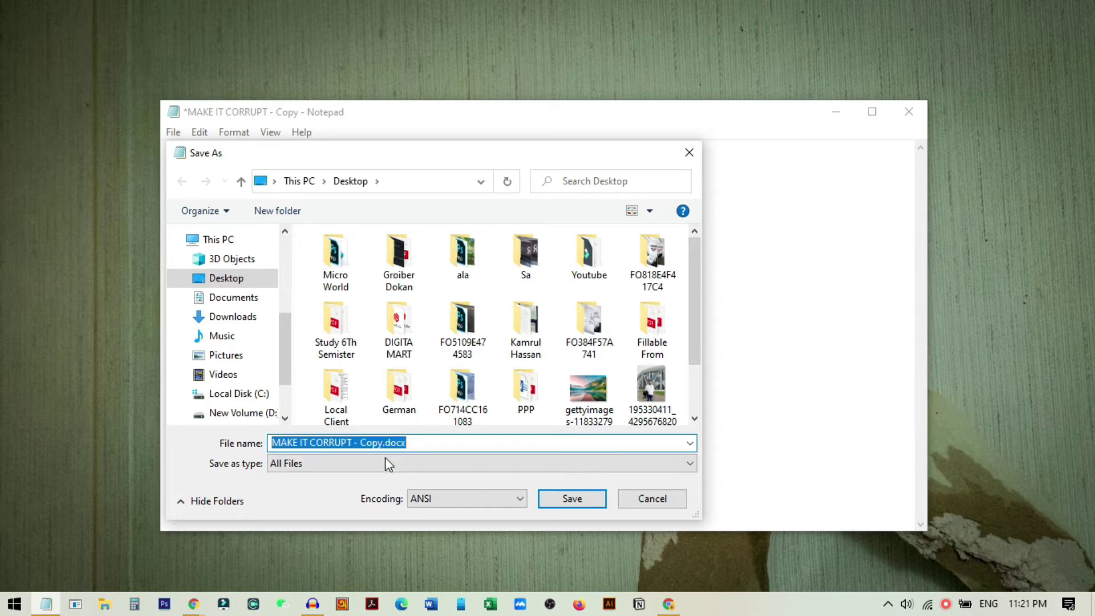
{"action": "left_click", "coordinate": [334, 463]}
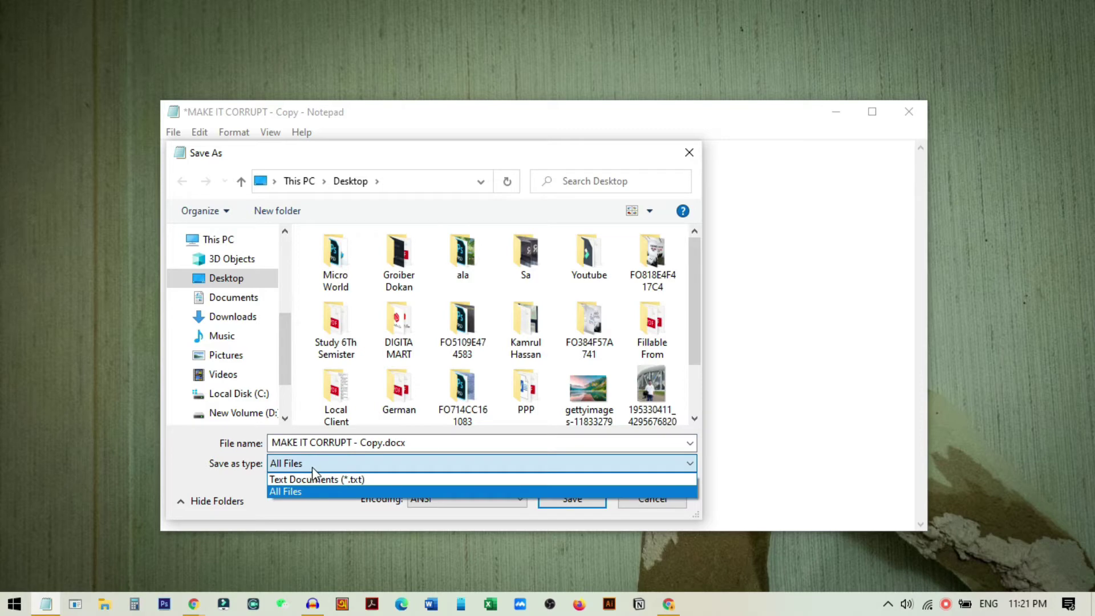
{"action": "left_click", "coordinate": [312, 491]}
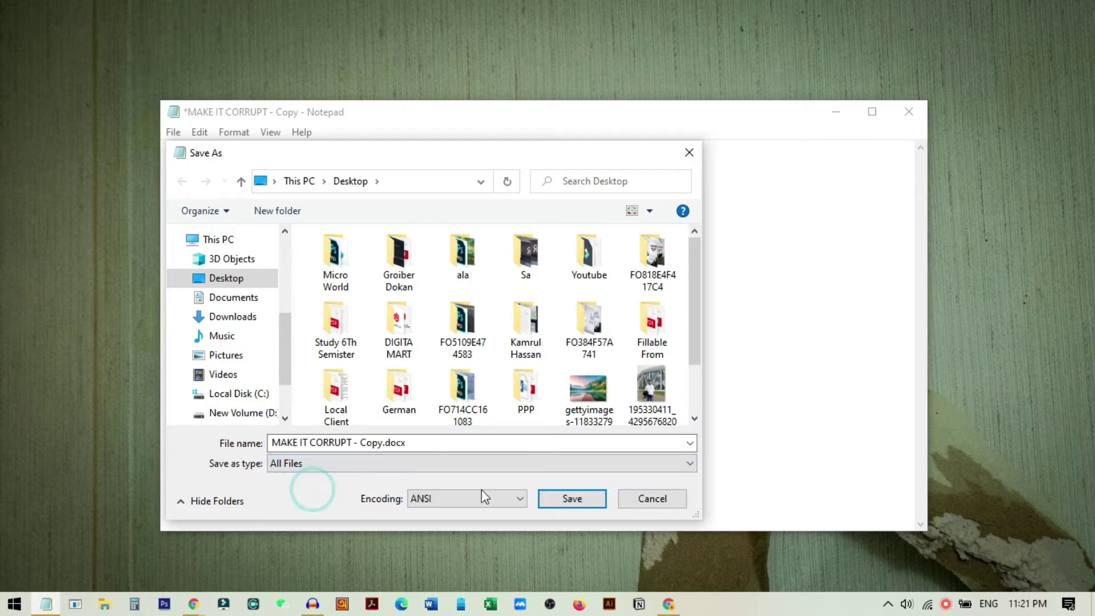
{"action": "left_click", "coordinate": [592, 506]}
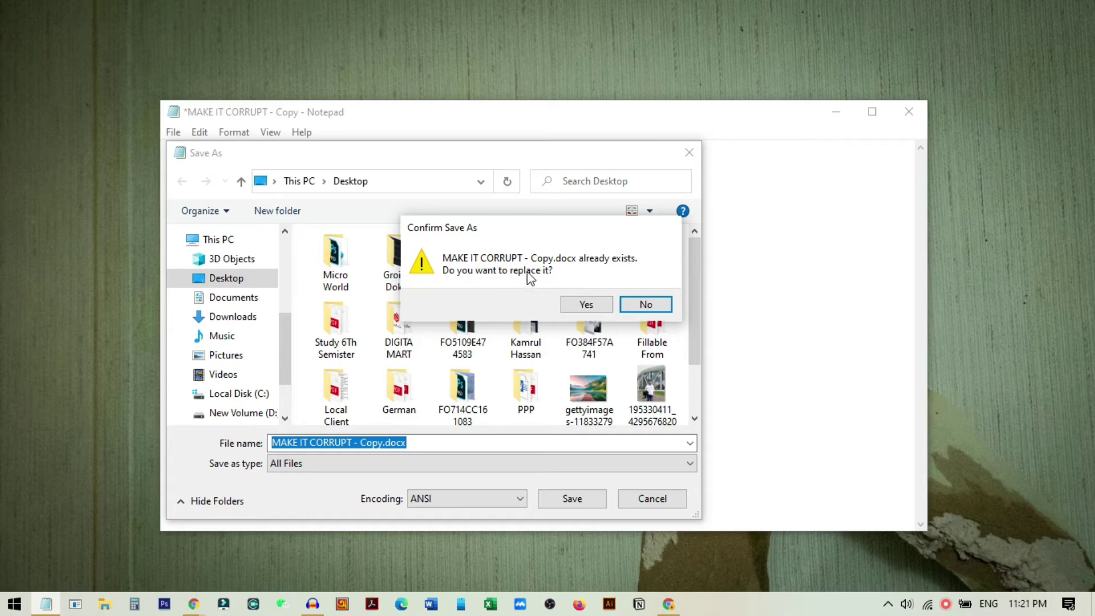
{"action": "left_click", "coordinate": [596, 305]}
{"action": "left_click", "coordinate": [909, 113]}
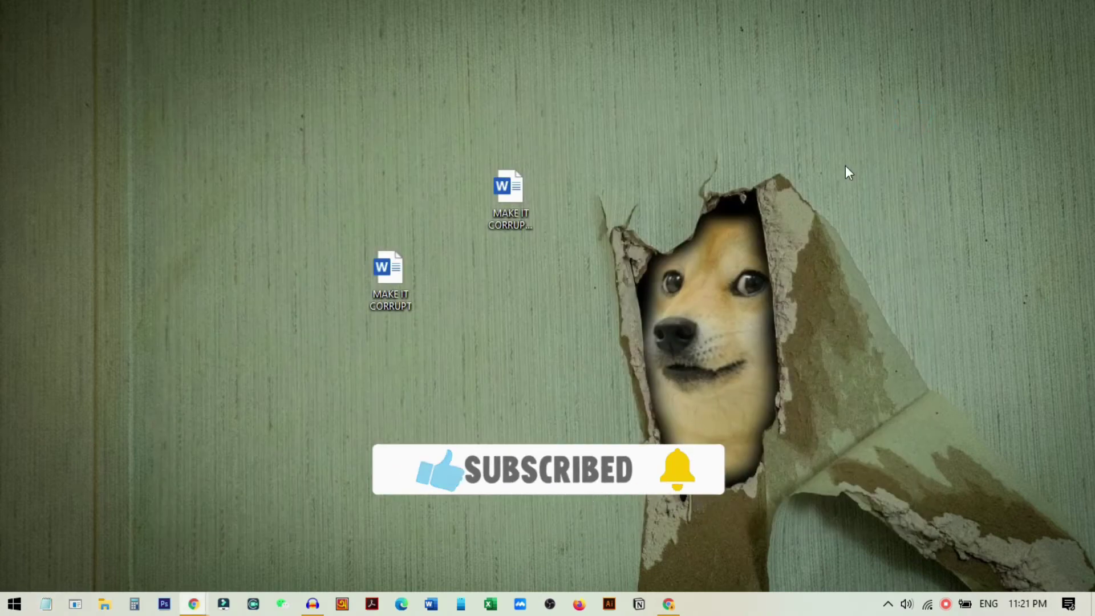
{"action": "left_click", "coordinate": [525, 204]}
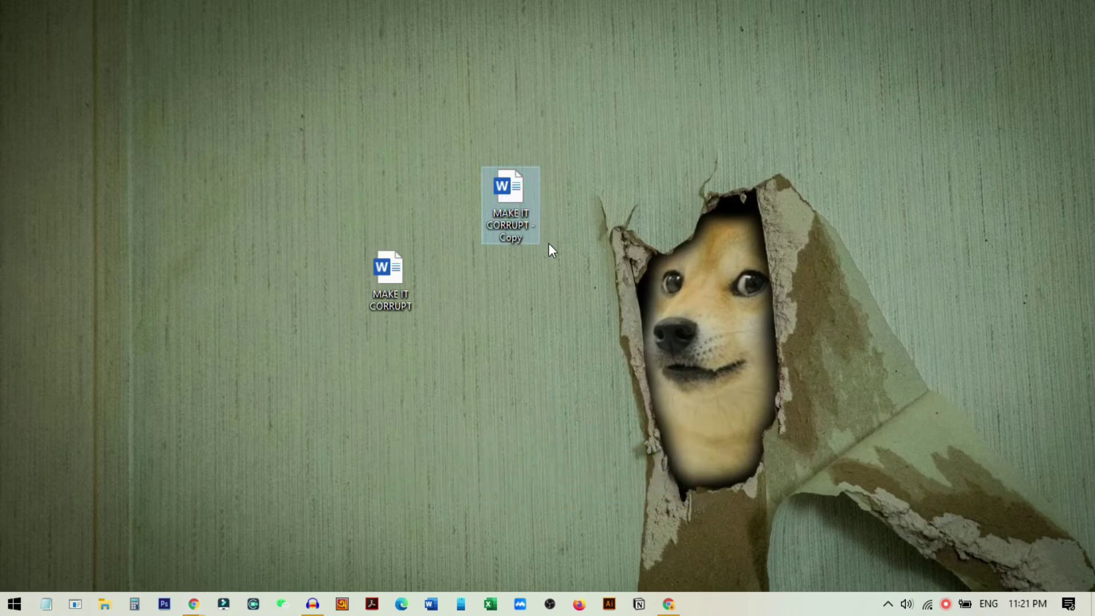
{"action": "double_click", "coordinate": [518, 215]}
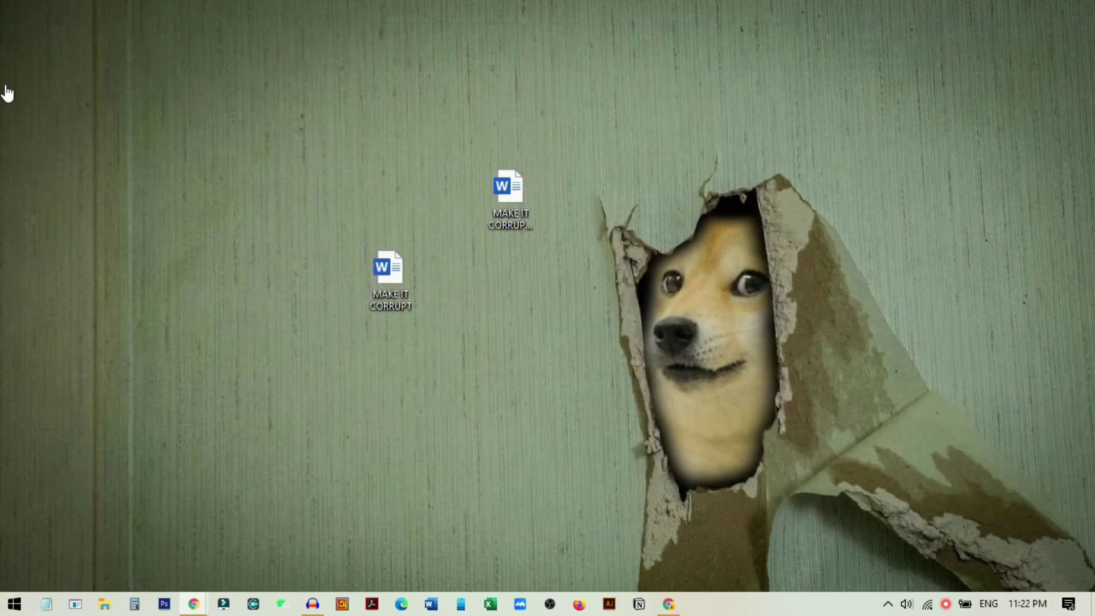
- Drag the photo onto the desktop, view it, then open it with Notepad
{"action": "left_click_drag", "start_coordinate": [3, 24], "coordinate": [628, 357]}
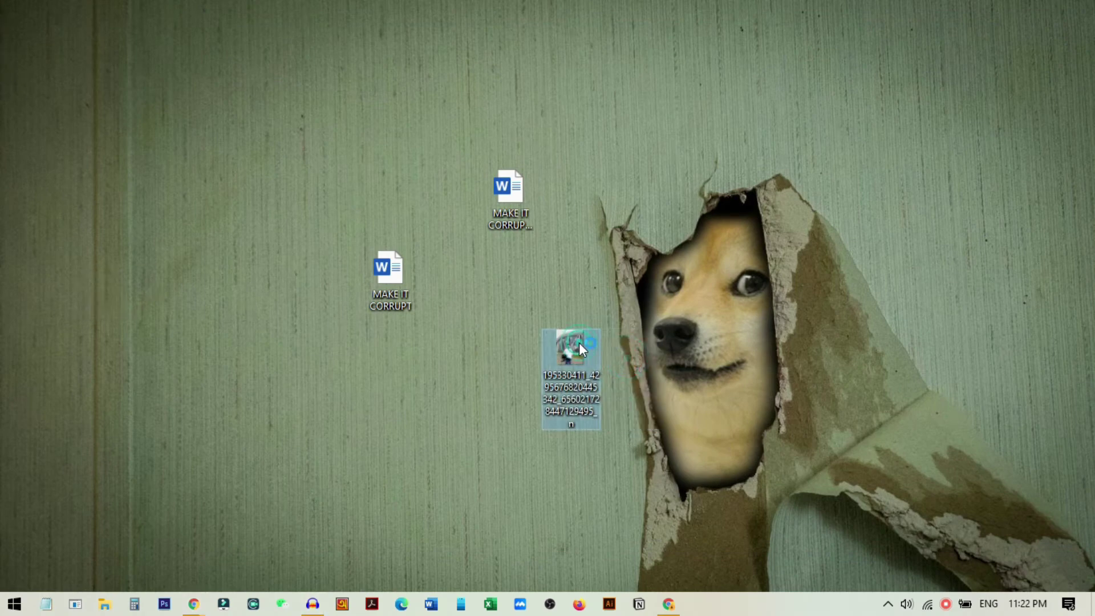
{"action": "double_click", "coordinate": [580, 342]}
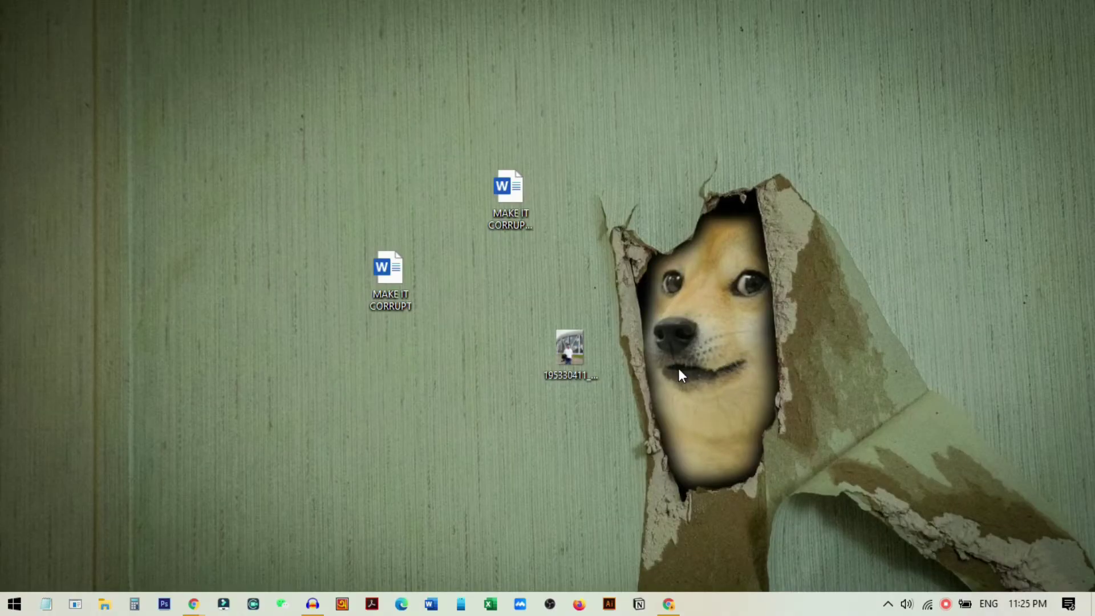
{"action": "right_click", "coordinate": [569, 347]}
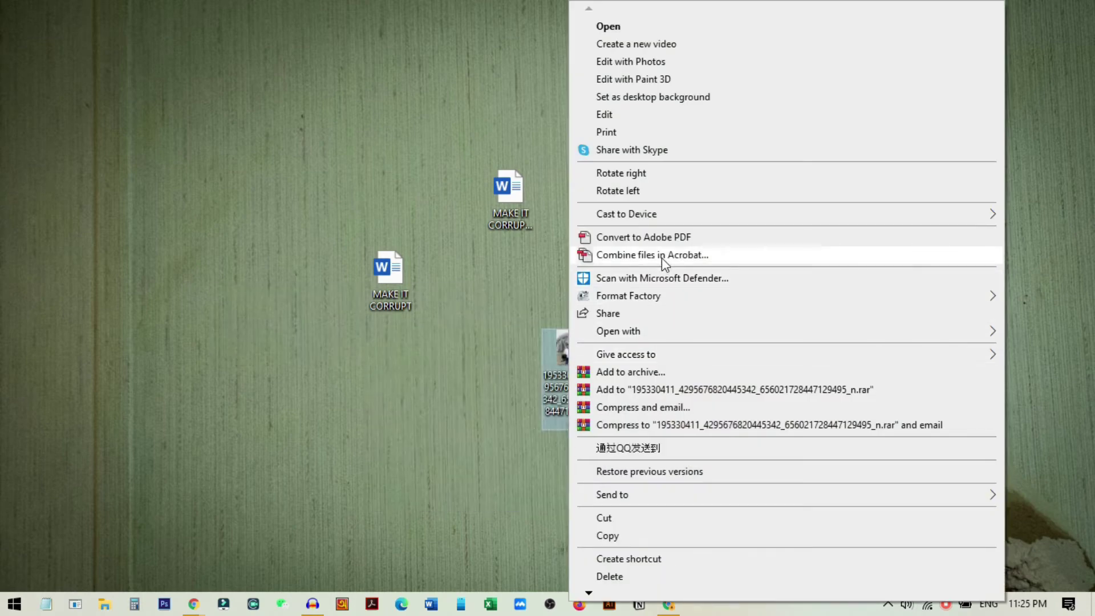
{"action": "mouse_move", "coordinate": [652, 331]}
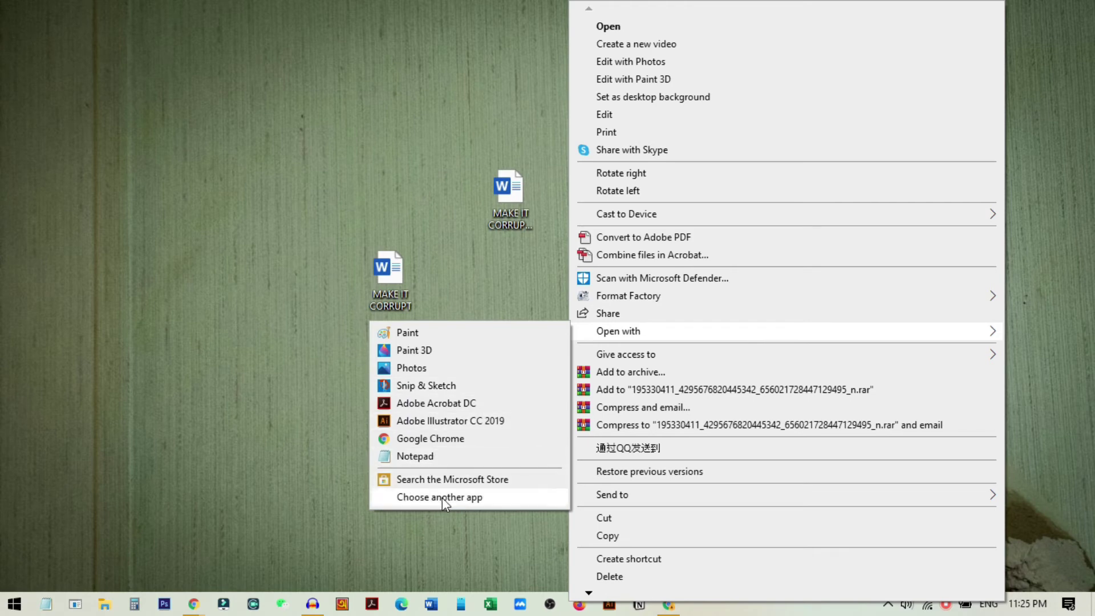
{"action": "left_click", "coordinate": [415, 456]}
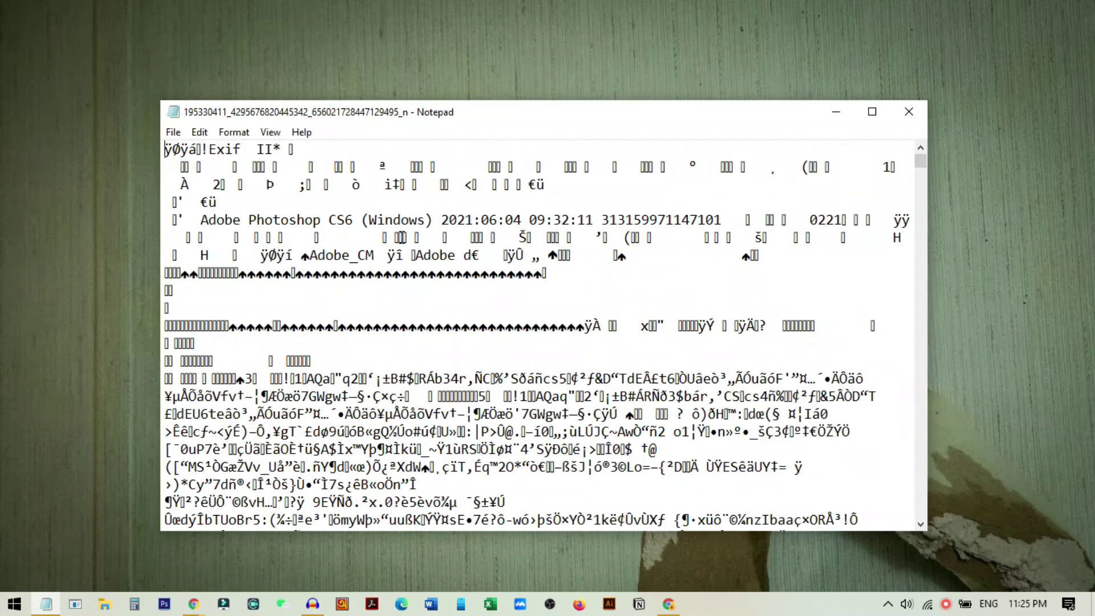
- Save the photo's raw text to the Desktop as test.docx using the All Files type
{"action": "left_click", "coordinate": [175, 134]}
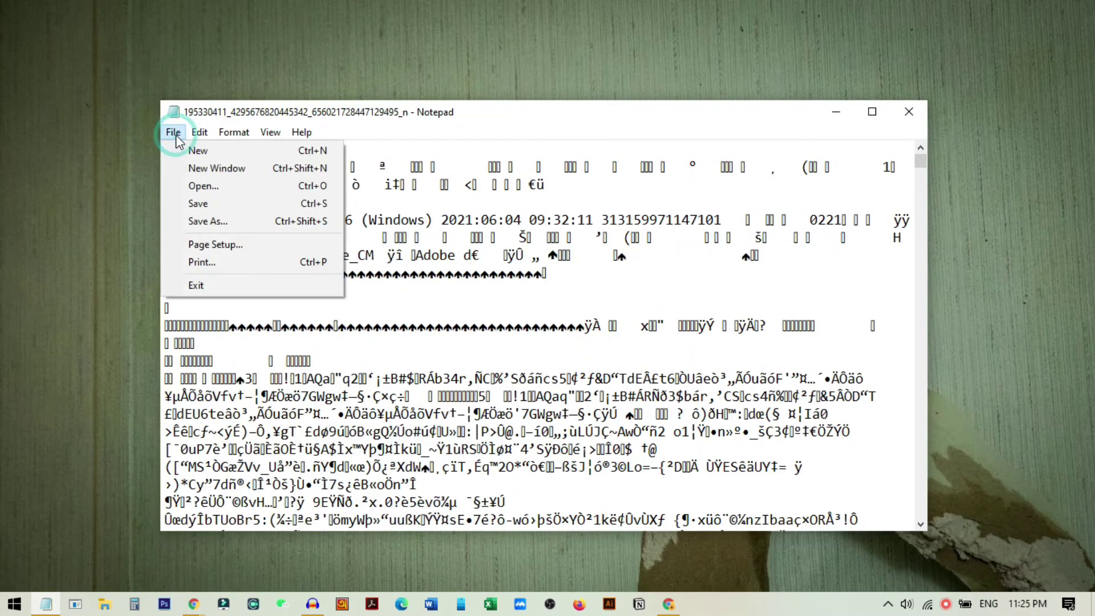
{"action": "left_click", "coordinate": [230, 221]}
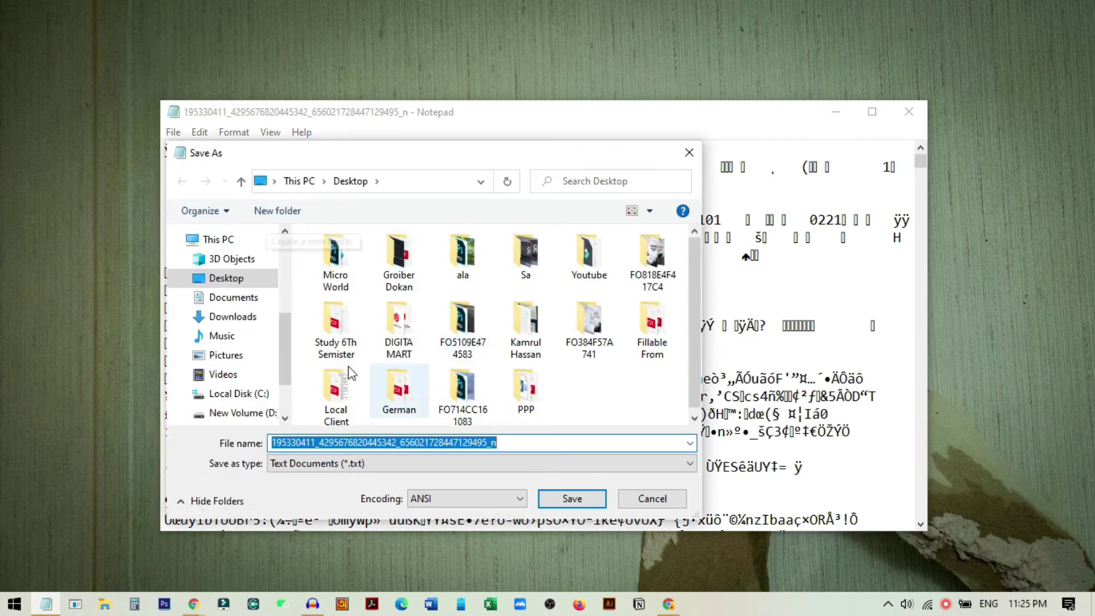
{"action": "left_click", "coordinate": [234, 277]}
{"action": "double_click", "coordinate": [365, 444]}
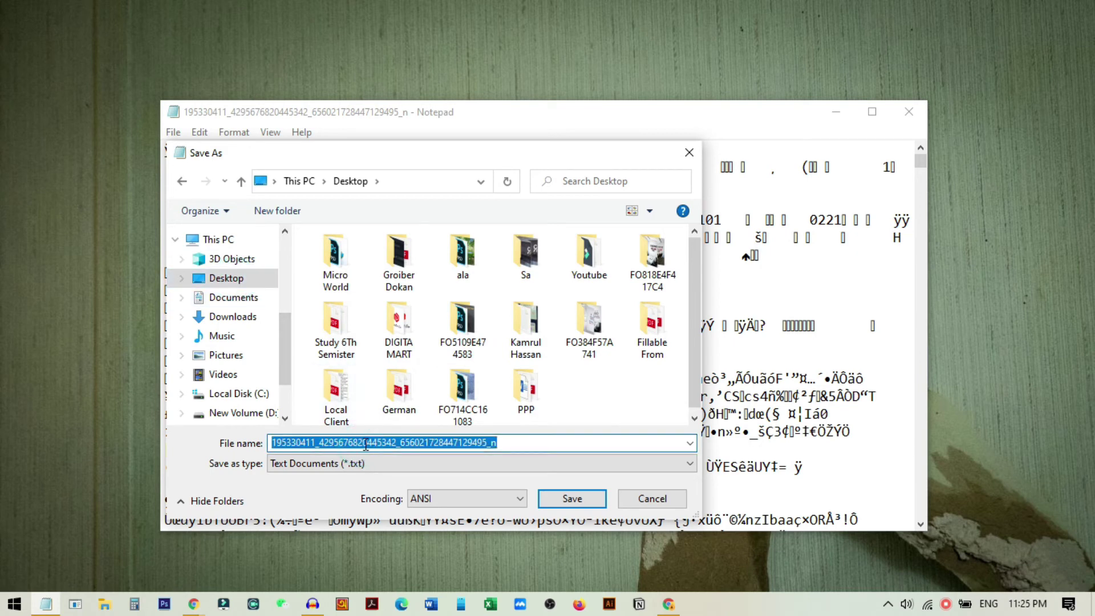
{"action": "type", "text": "test.docx"}
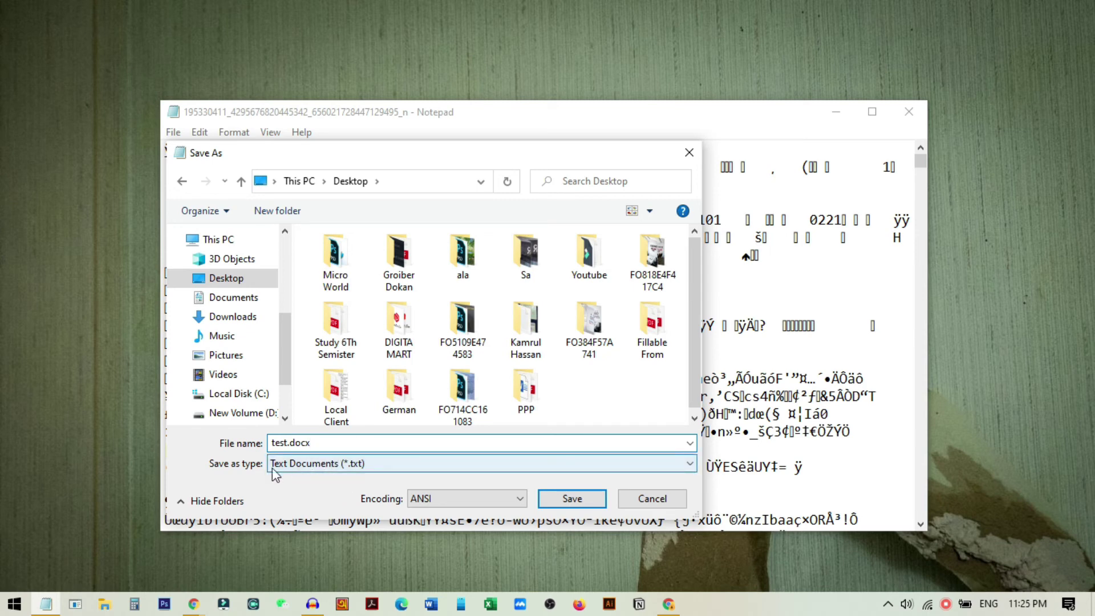
{"action": "left_click", "coordinate": [322, 471]}
{"action": "left_click", "coordinate": [306, 490]}
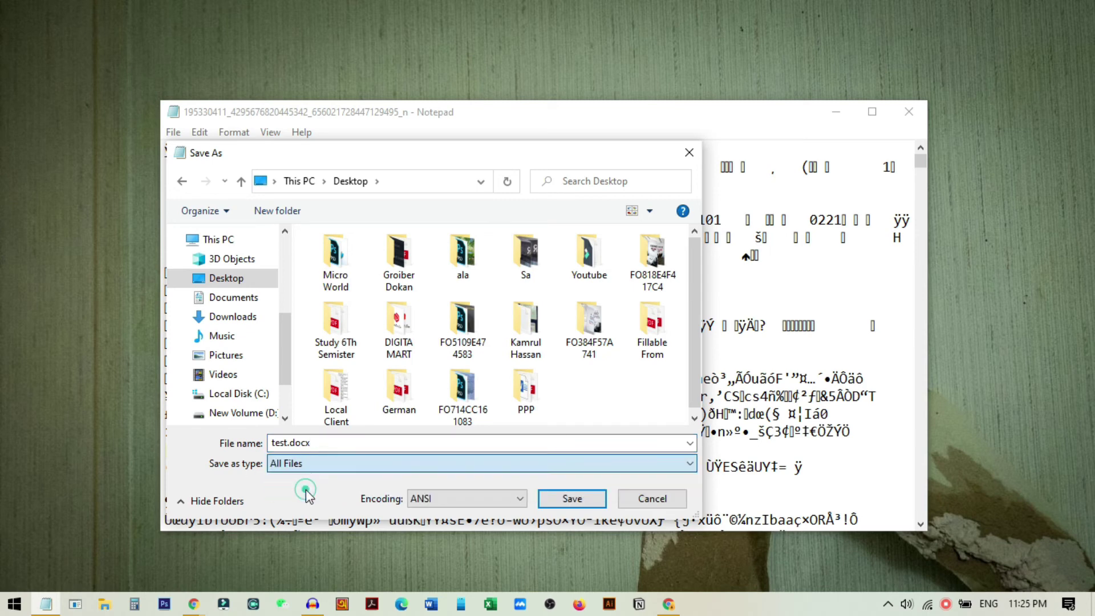
{"action": "left_click", "coordinate": [578, 497]}
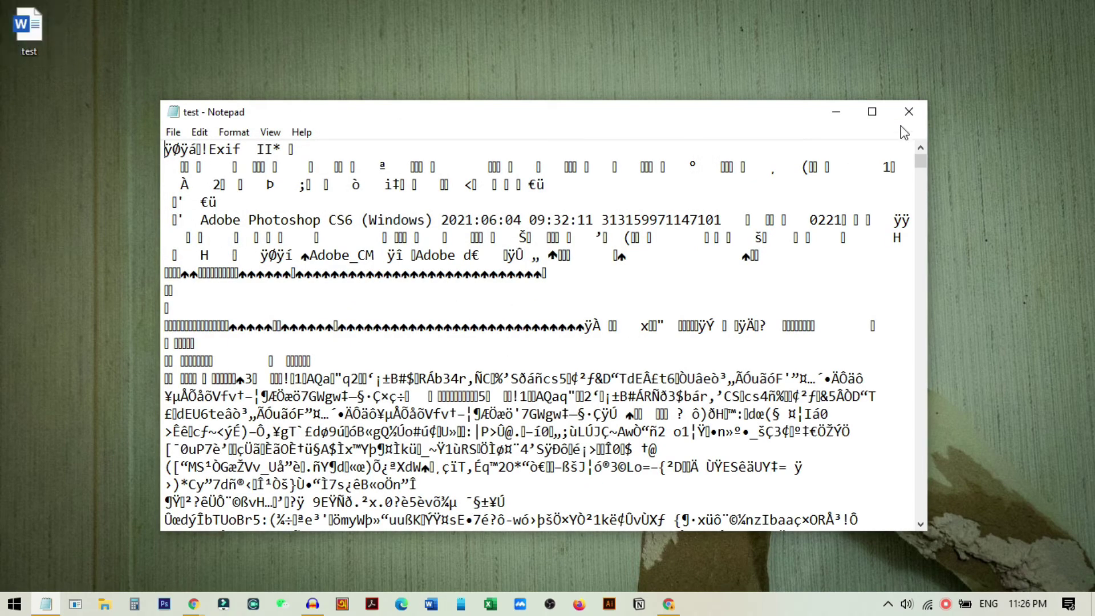
- Close Notepad and move the test.docx icon beside the other desktop files
{"action": "left_click", "coordinate": [911, 113]}
{"action": "left_click_drag", "start_coordinate": [41, 59], "coordinate": [690, 342]}
{"action": "left_click_drag", "start_coordinate": [398, 419], "coordinate": [462, 432]}
- Open test.docx in Word, decline recovery, dismiss the open error, and close Word
{"action": "double_click", "coordinate": [450, 432]}
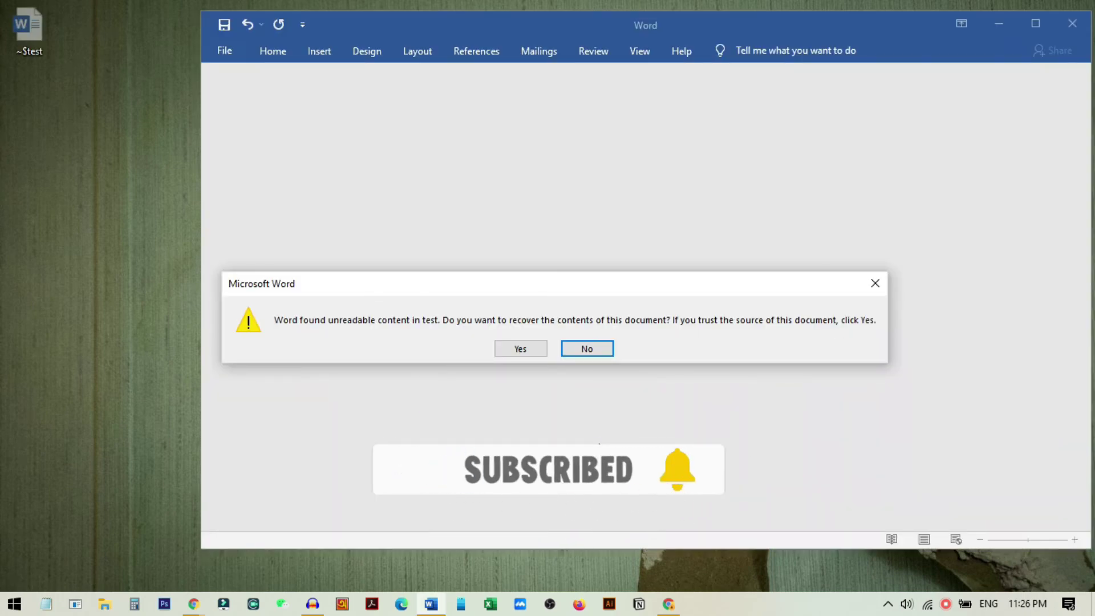
{"action": "left_click", "coordinate": [597, 350]}
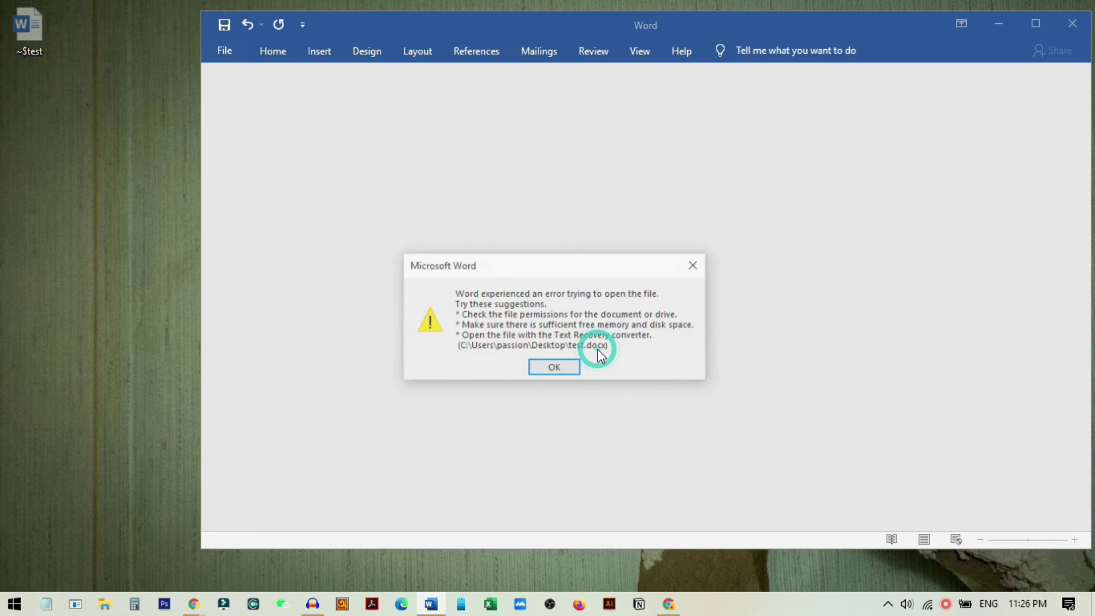
{"action": "left_click", "coordinate": [562, 369]}
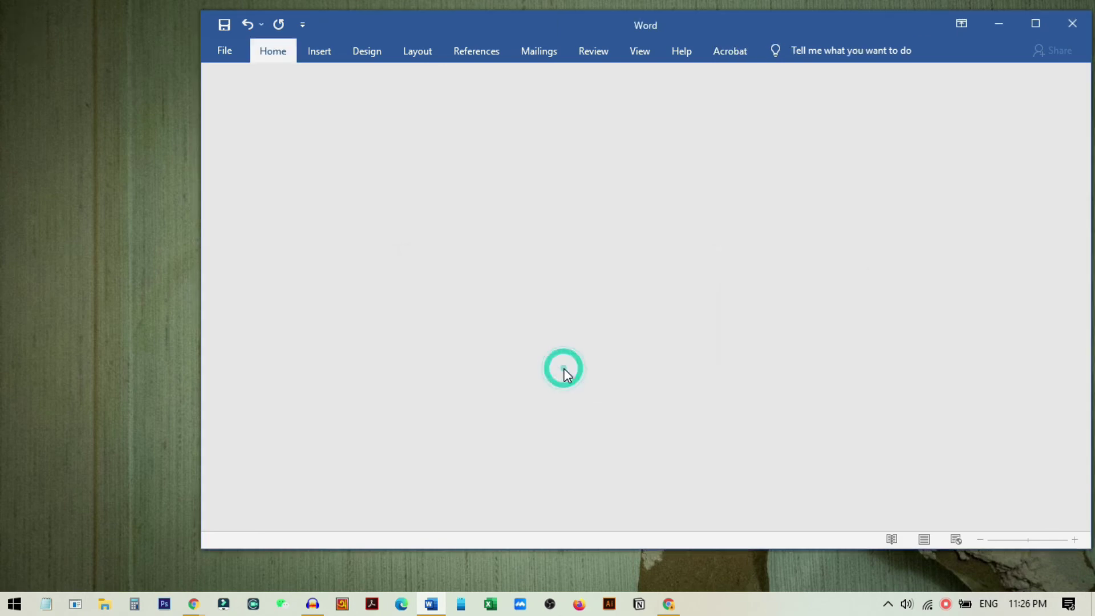
{"action": "left_click", "coordinate": [1076, 25]}
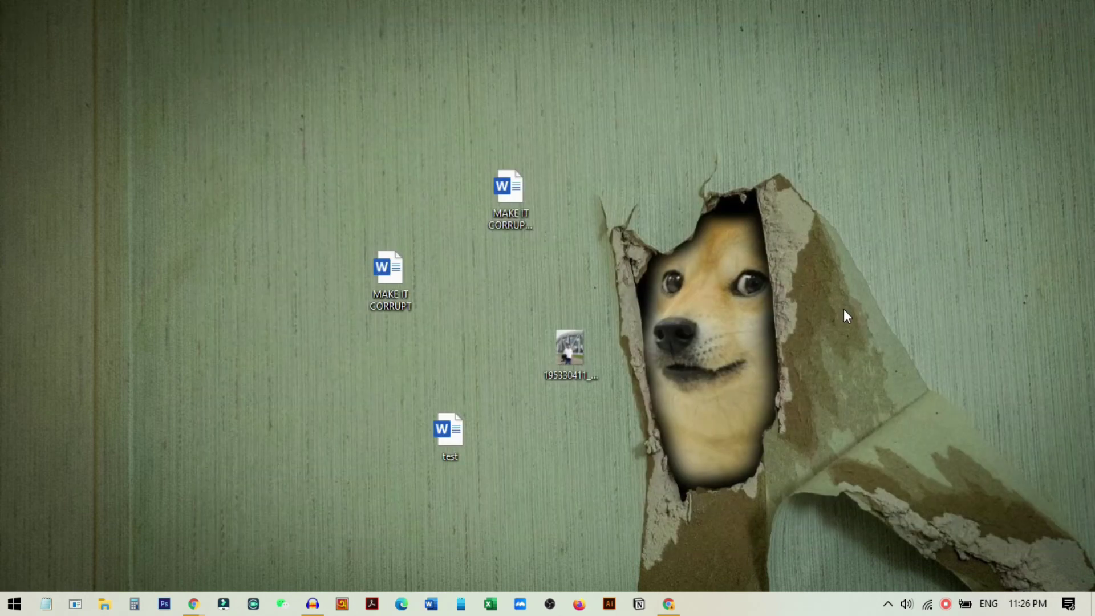